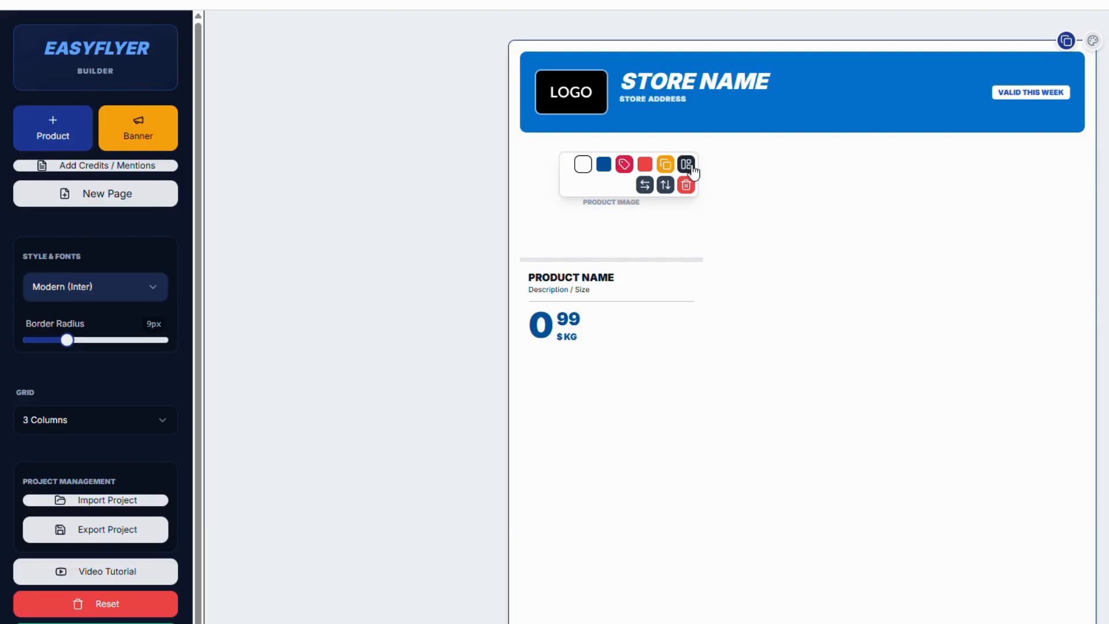
# Cycle the product card through its available layouts until it returns to the stacked one
pyautogui.click(692, 167)
pyautogui.click(692, 168)
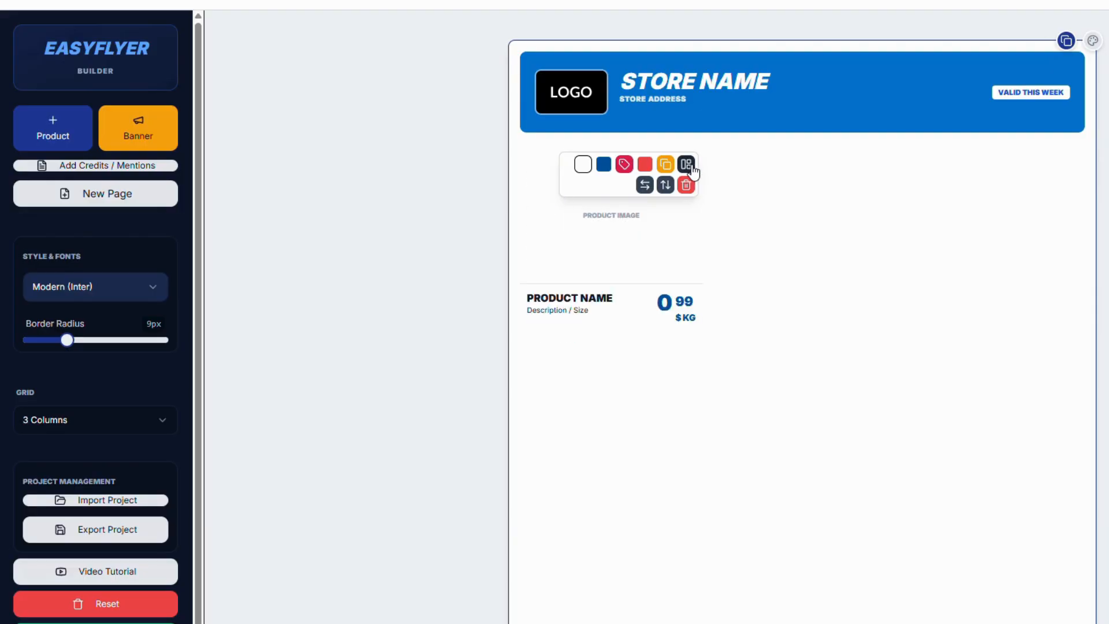
pyautogui.click(692, 168)
pyautogui.click(692, 168)
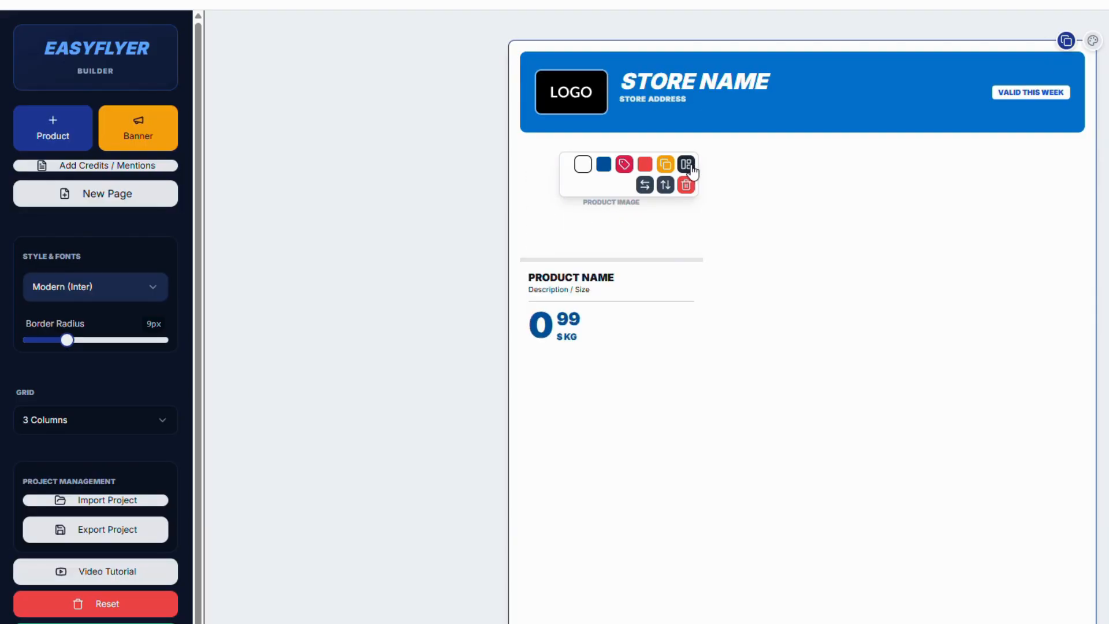
# Duplicate the product card twice to fill the three-column row
pyautogui.click(666, 165)
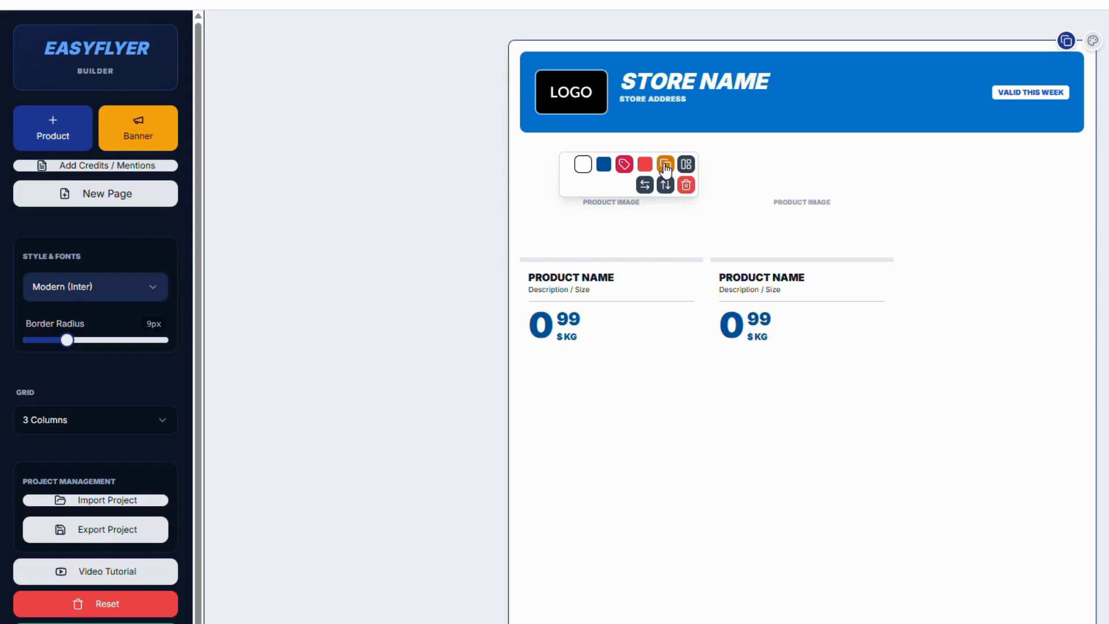
pyautogui.click(665, 168)
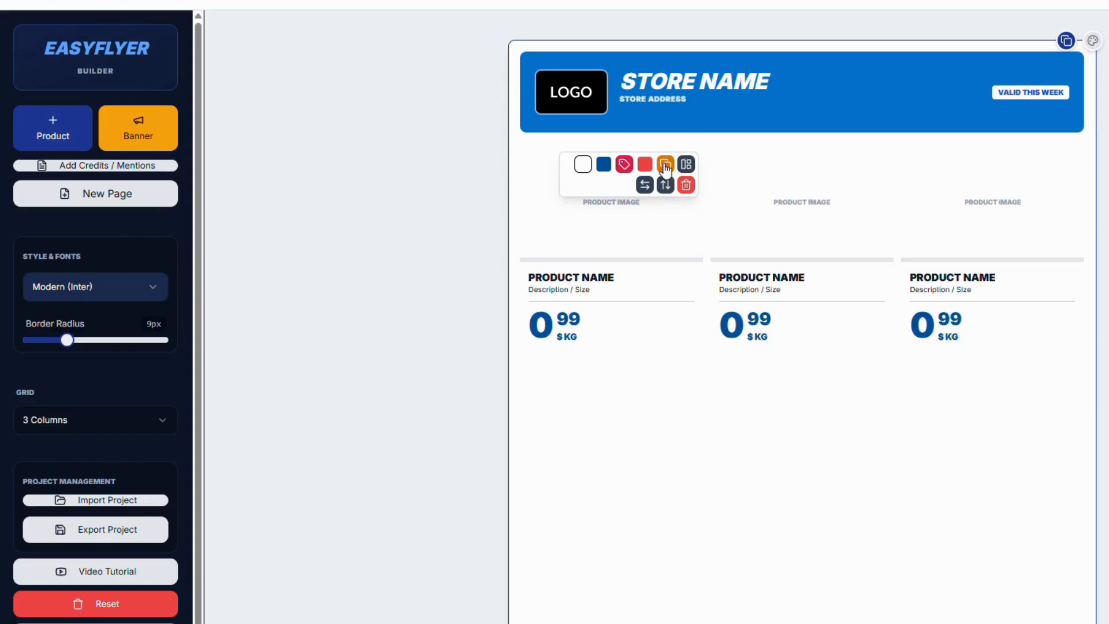
# Add a PROMO badge to the first product card and set its colour to green, RGB 66, 240, 165
pyautogui.click(626, 166)
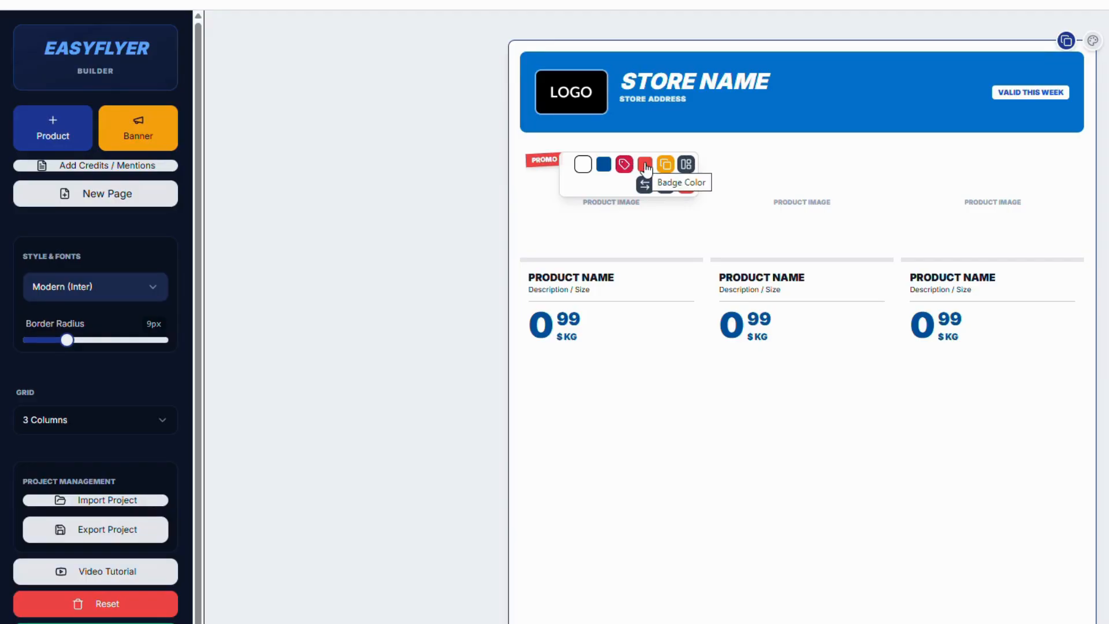
pyautogui.click(645, 166)
pyautogui.click(755, 291)
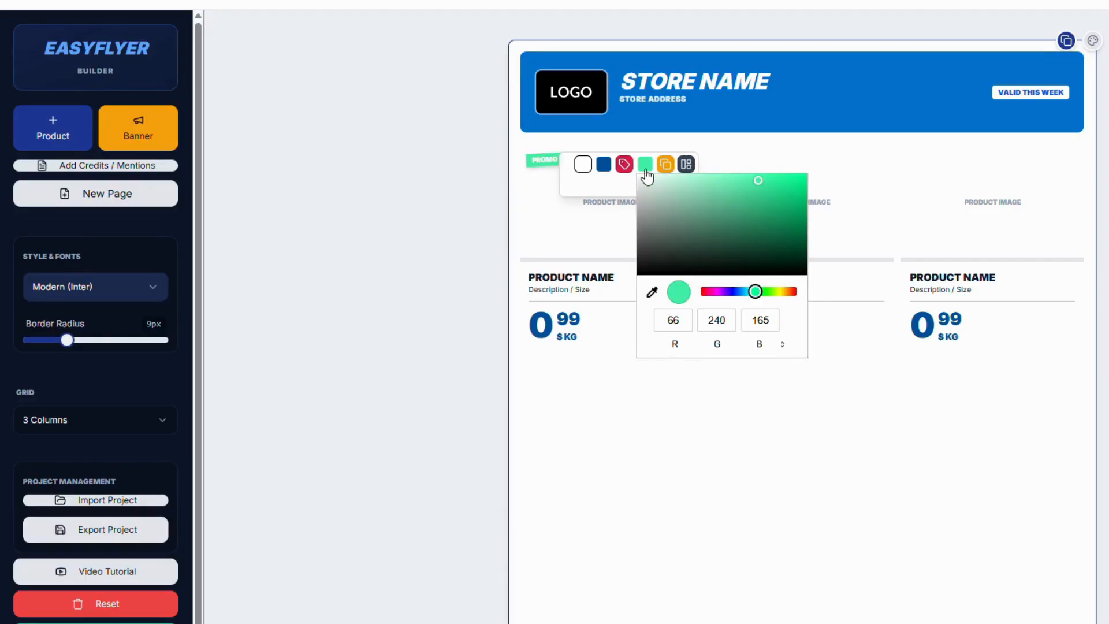
# Toggle the first product card's PROMO badge off and back on
pyautogui.click(624, 165)
pyautogui.click(624, 165)
pyautogui.click(624, 165)
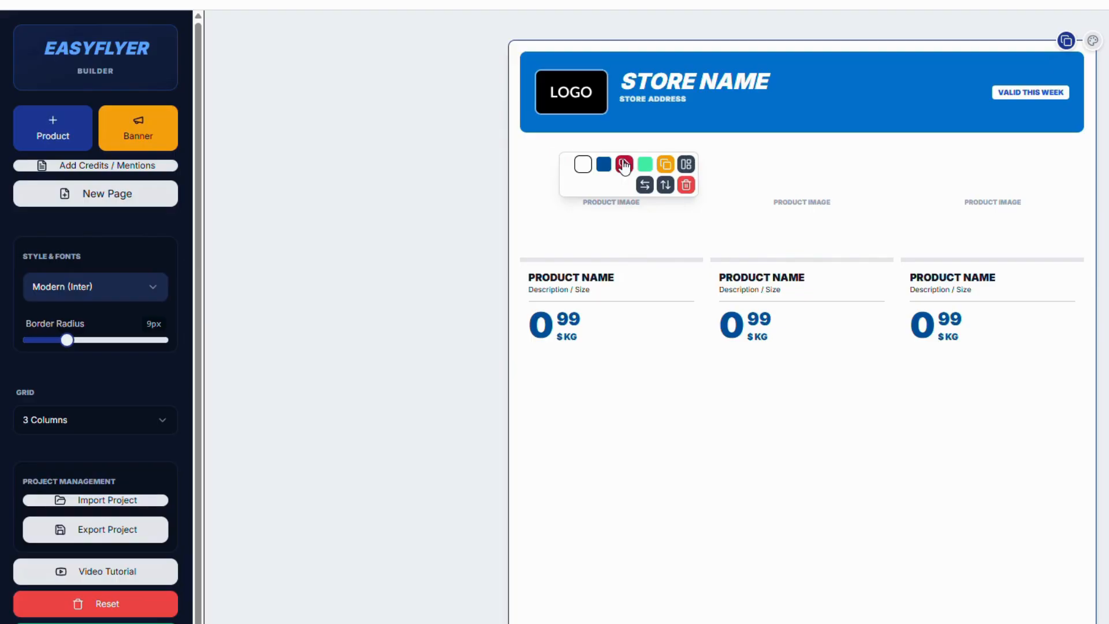
pyautogui.click(624, 166)
# Set the first product card's price colour to red, RGB 255, 31, 15
pyautogui.click(603, 166)
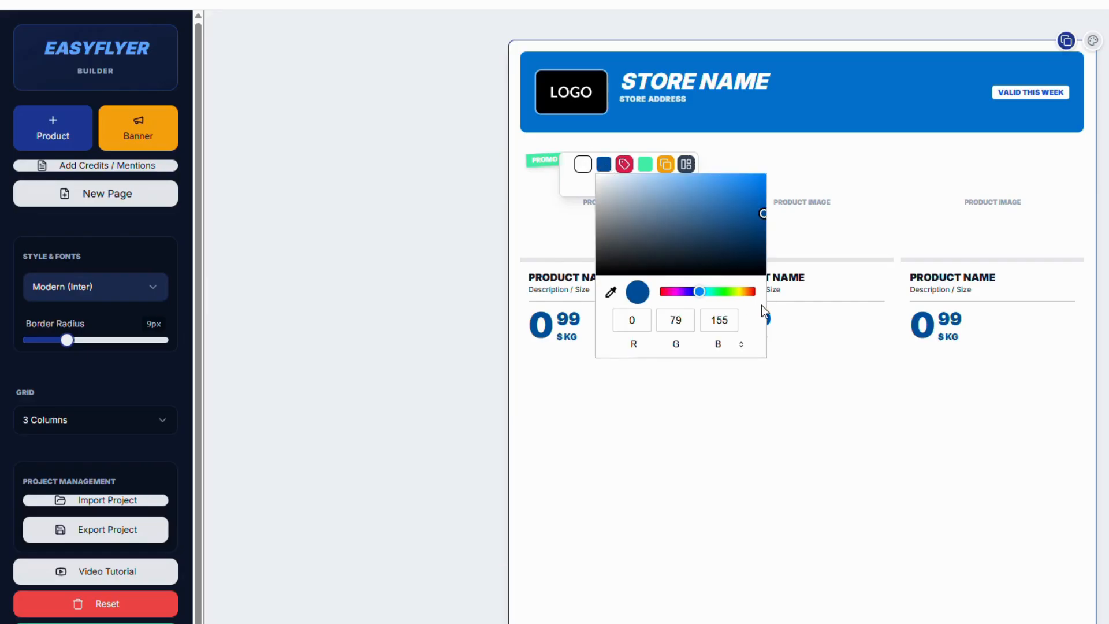
pyautogui.click(752, 292)
pyautogui.click(754, 174)
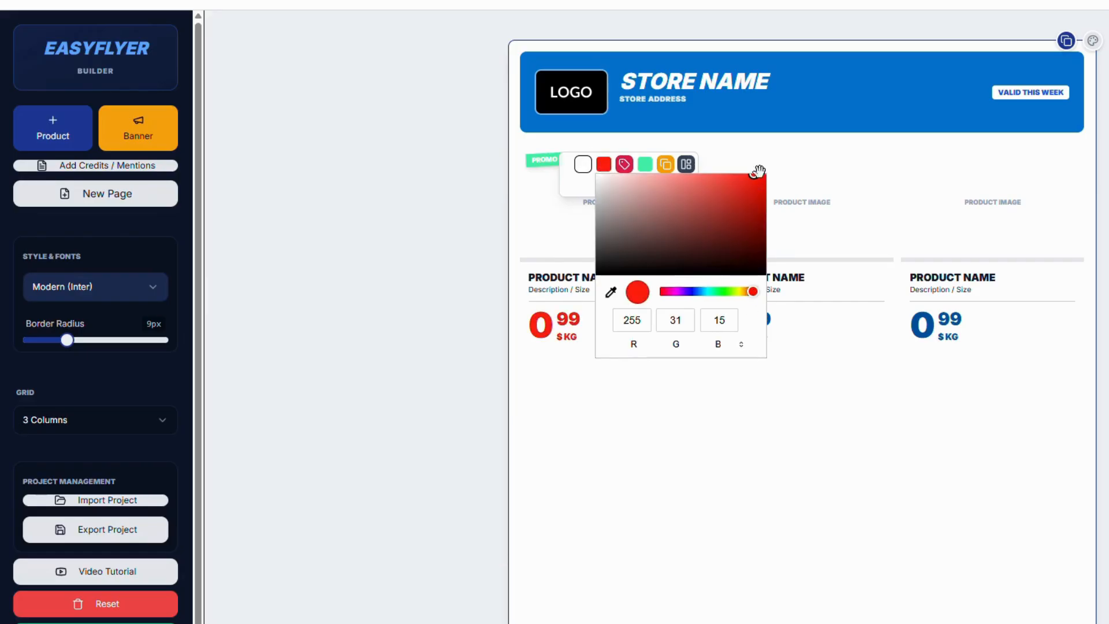
pyautogui.click(571, 229)
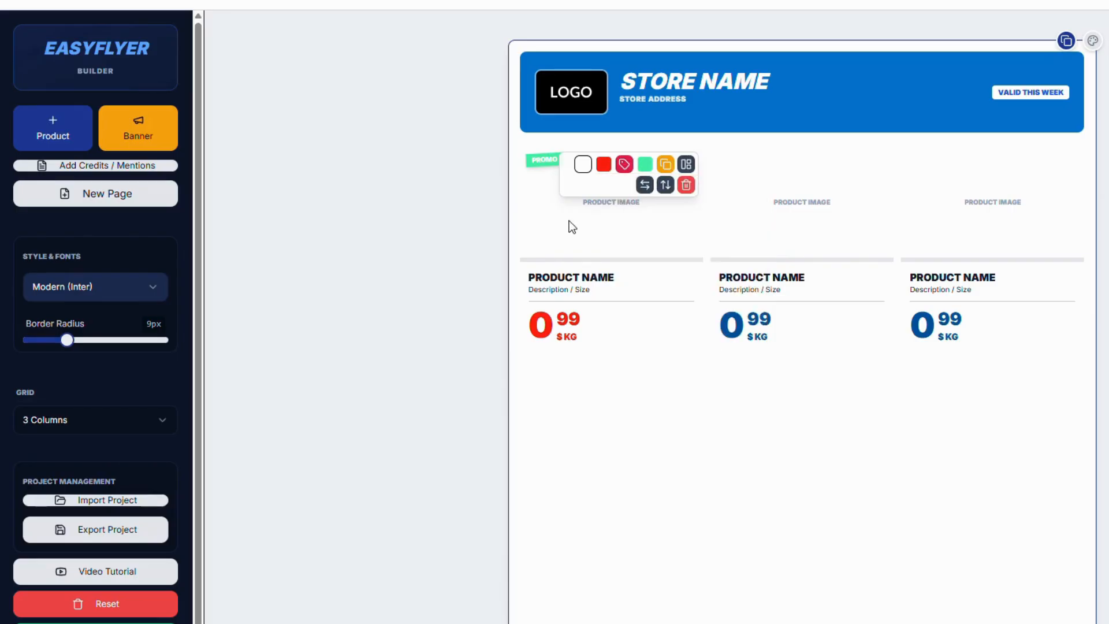
# Make the first product card's image area slightly taller and insert the spices-1914130_1280 picture into it
pyautogui.click(569, 222)
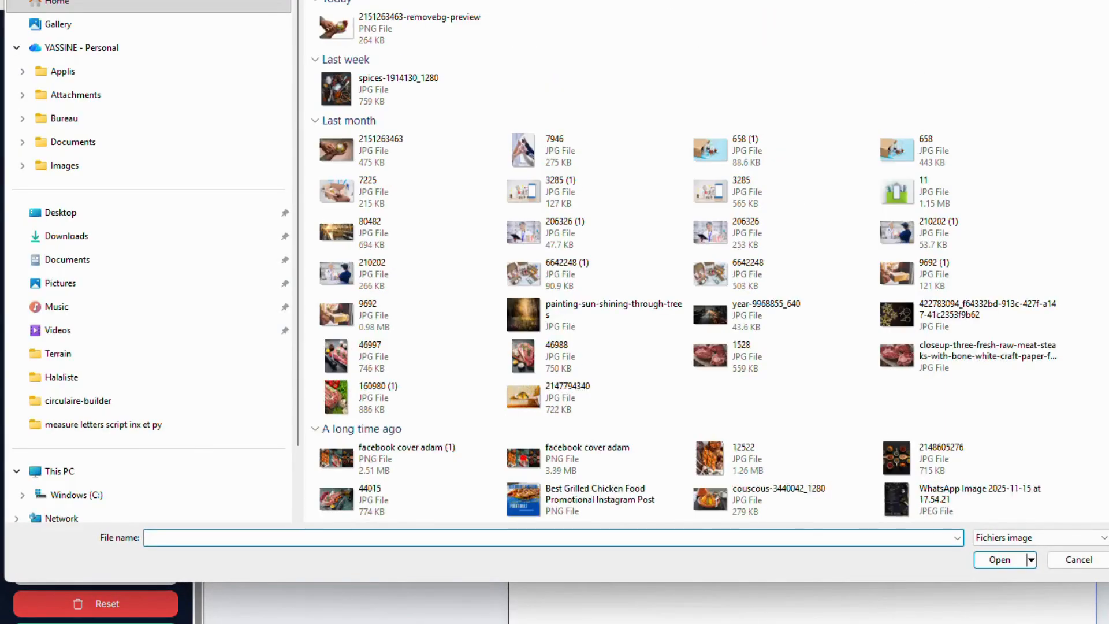
pyautogui.press('Escape')
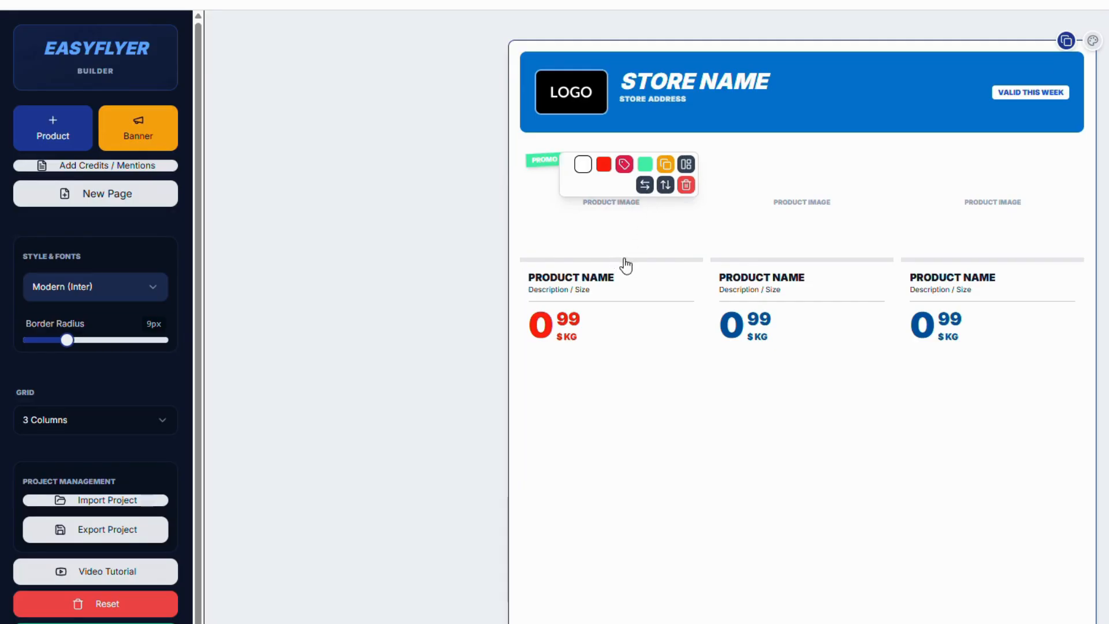
pyautogui.moveTo(624, 260); pyautogui.dragTo(624, 274)
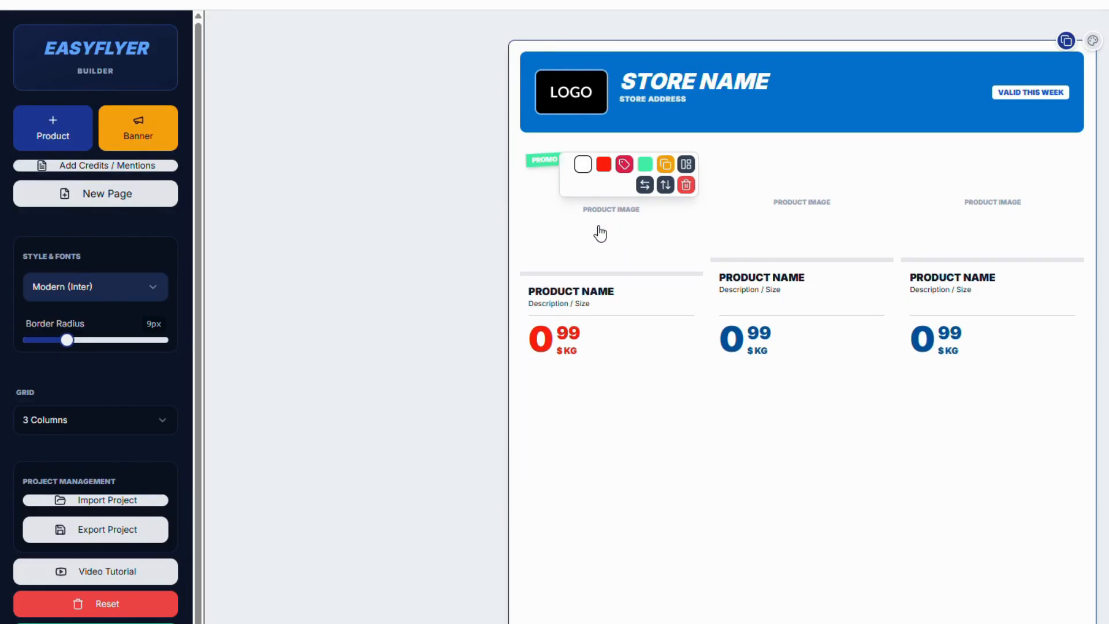
pyautogui.click(600, 231)
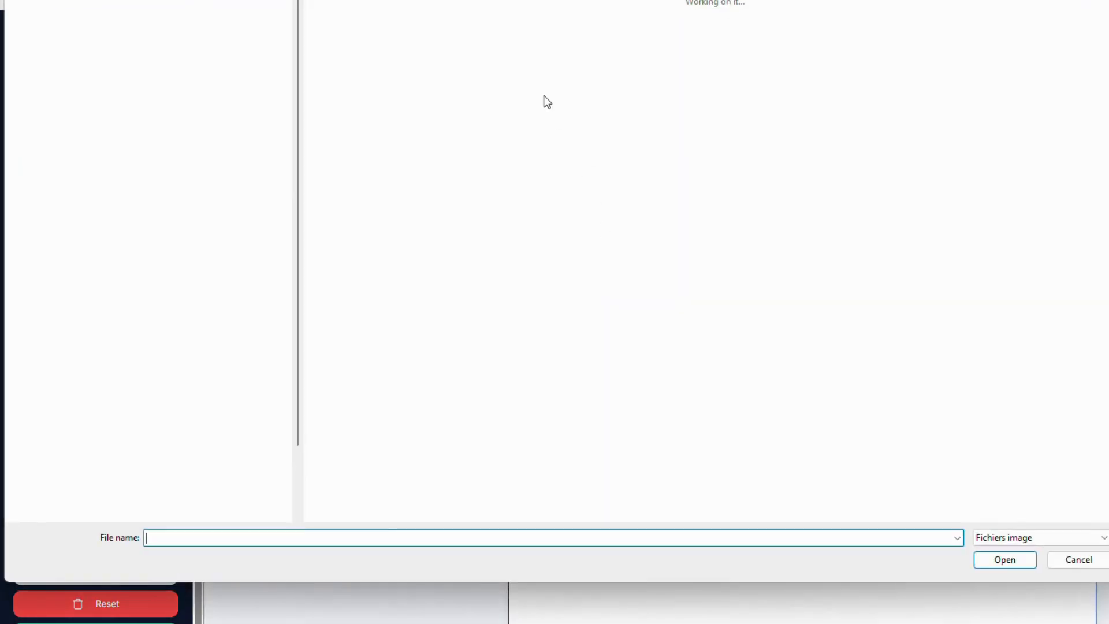
pyautogui.click(334, 89)
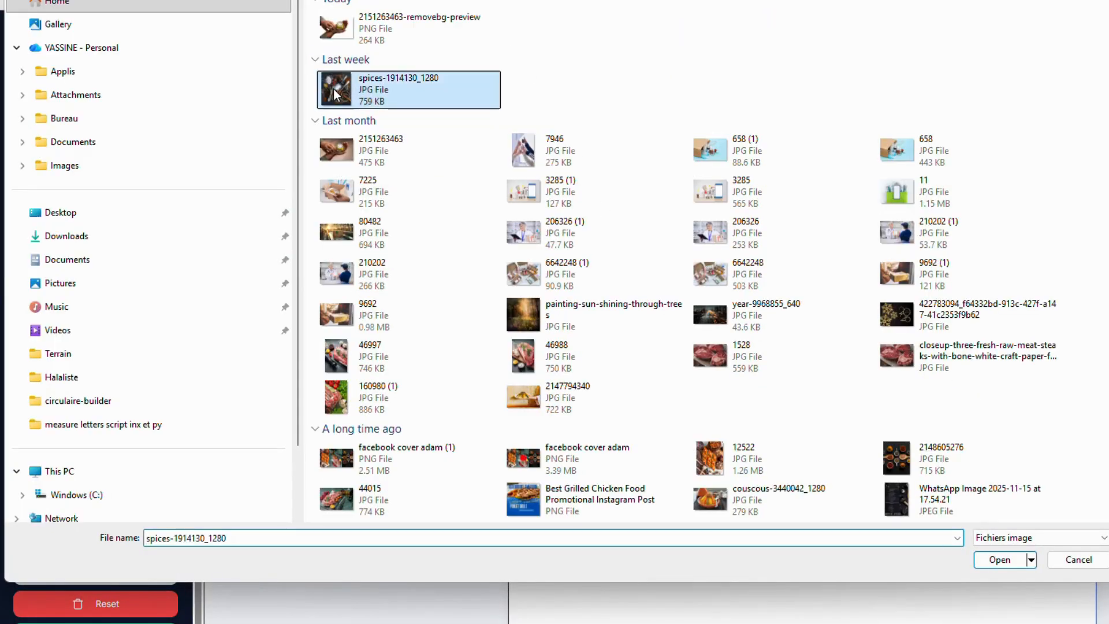
pyautogui.click(999, 559)
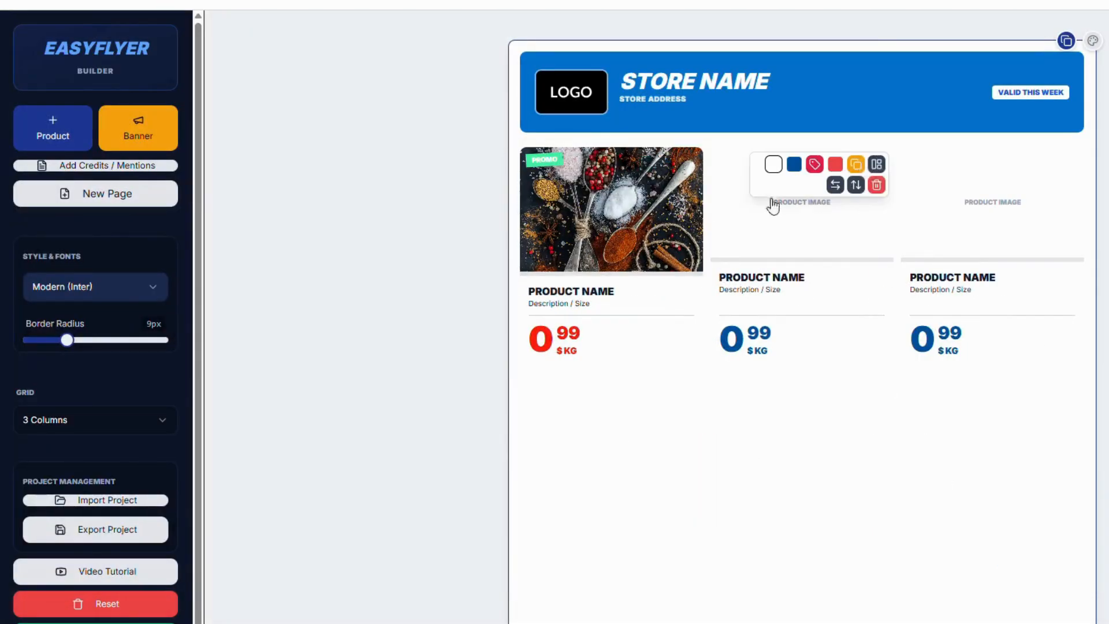
# Delete the two duplicated product cards that have no picture
pyautogui.click(877, 185)
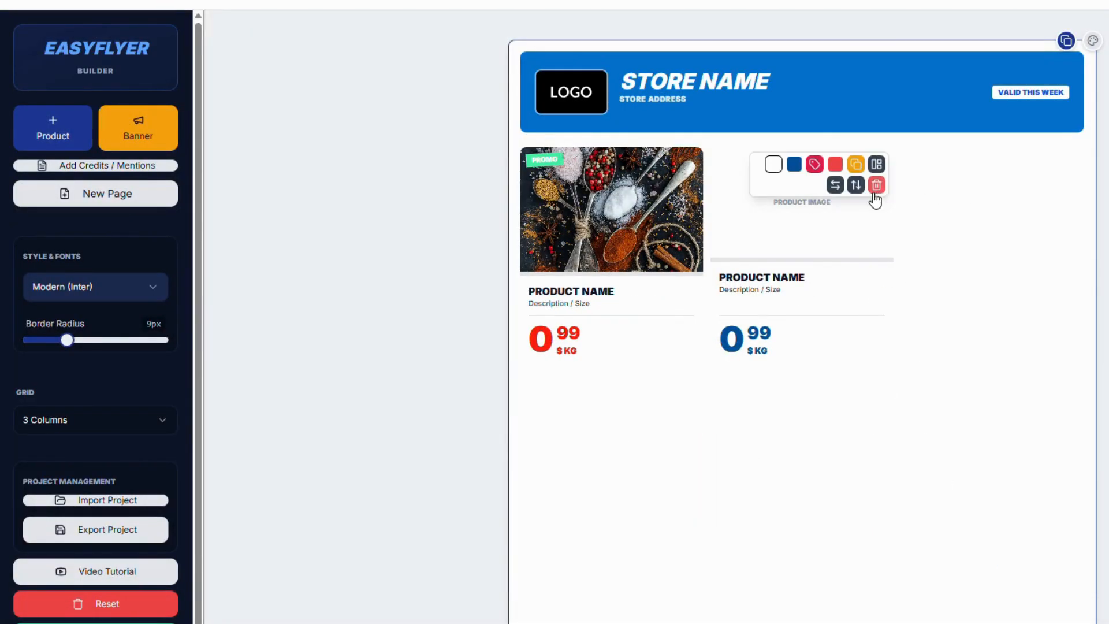
pyautogui.click(876, 185)
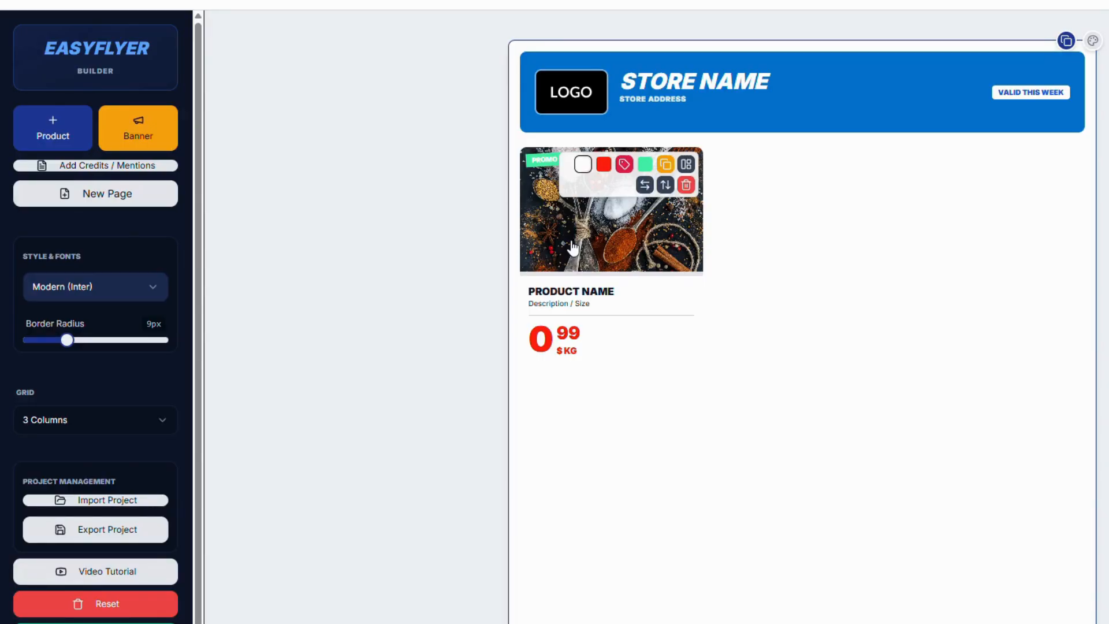
# Switch the product card to the side-by-side layout and widen its text column
pyautogui.click(686, 164)
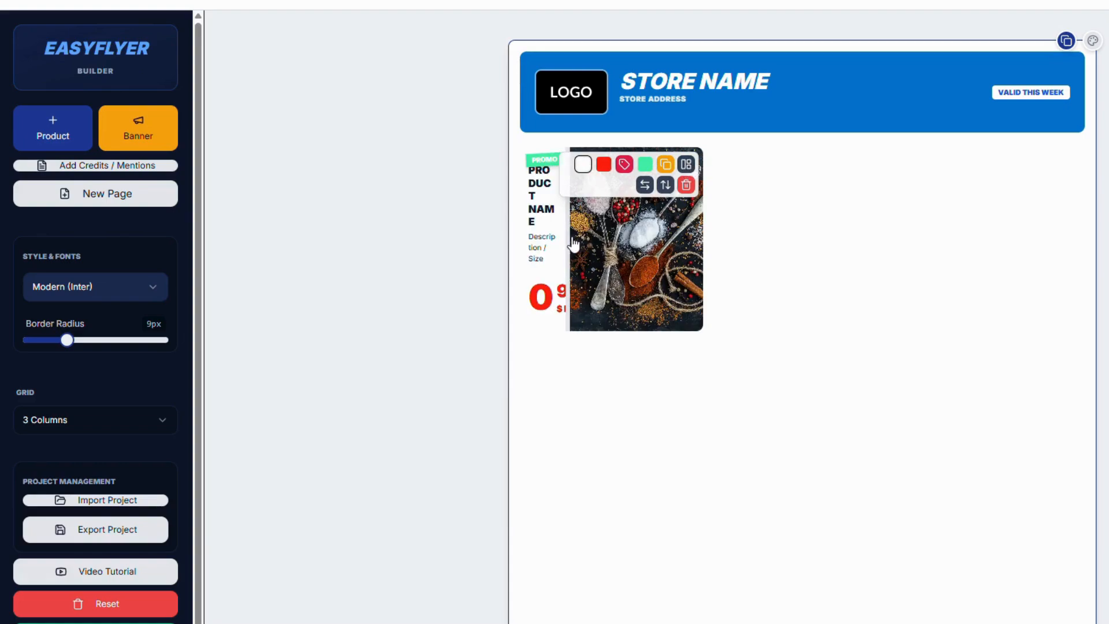
pyautogui.moveTo(563, 237); pyautogui.dragTo(593, 236)
# Set the product card's background colour to light pink, RGB 247, 217, 217
pyautogui.click(582, 164)
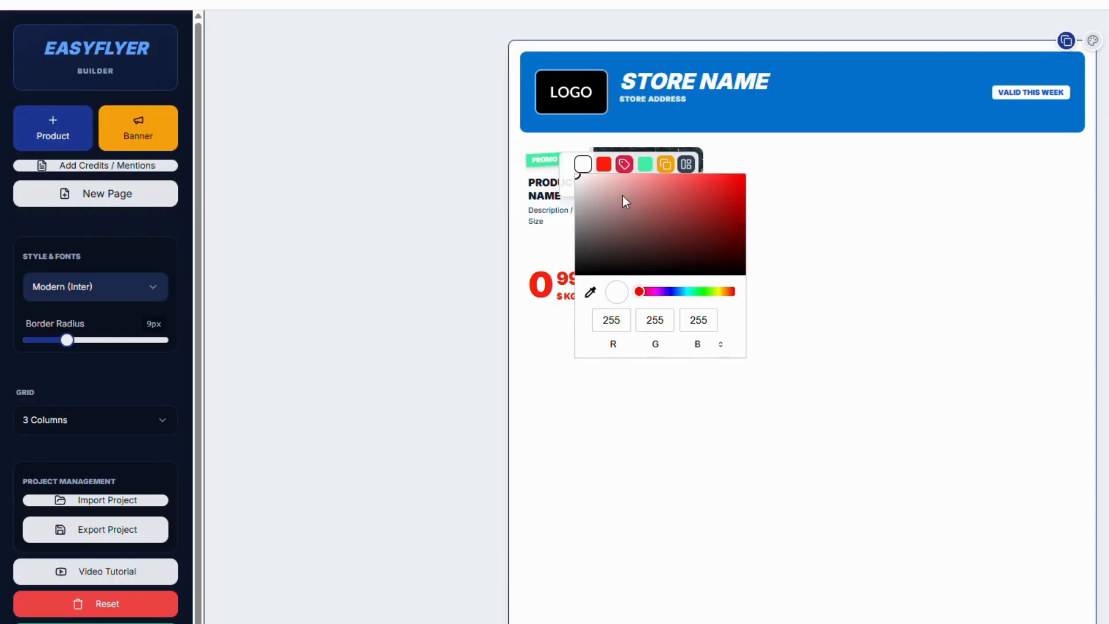
pyautogui.click(608, 185)
pyautogui.click(598, 179)
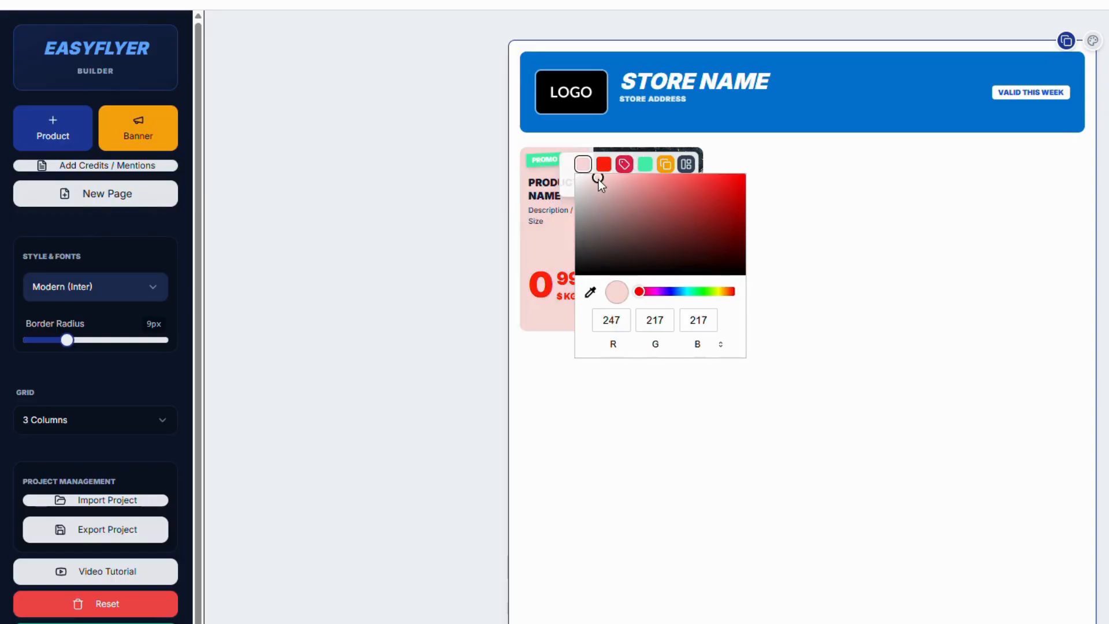
pyautogui.click(770, 181)
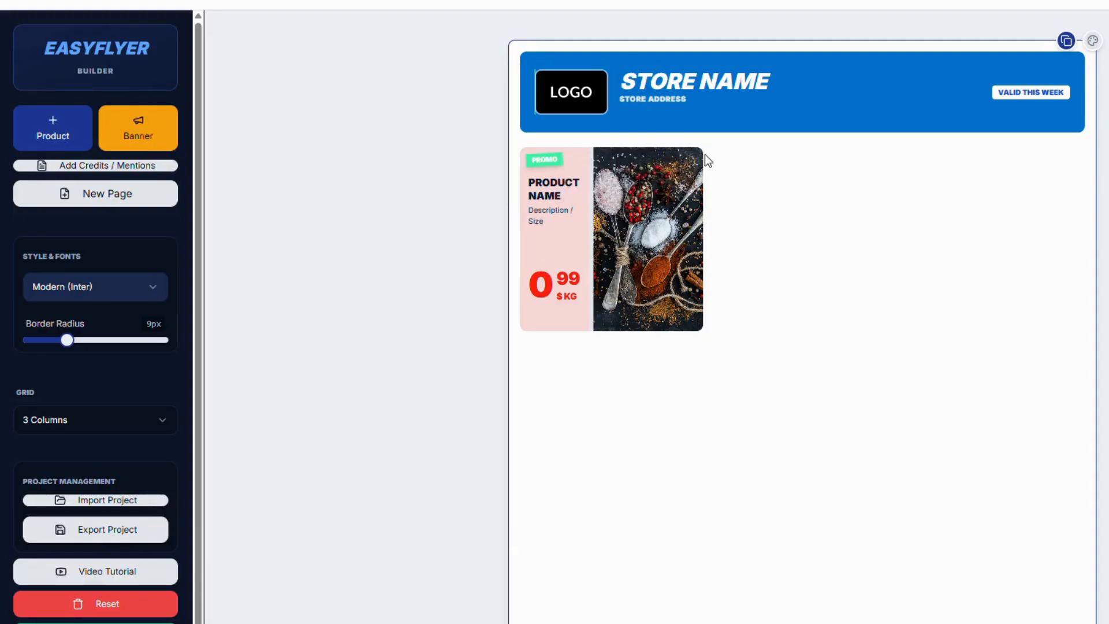
# Cycle the product card back to the stacked layout and make its image area slightly taller
pyautogui.click(687, 165)
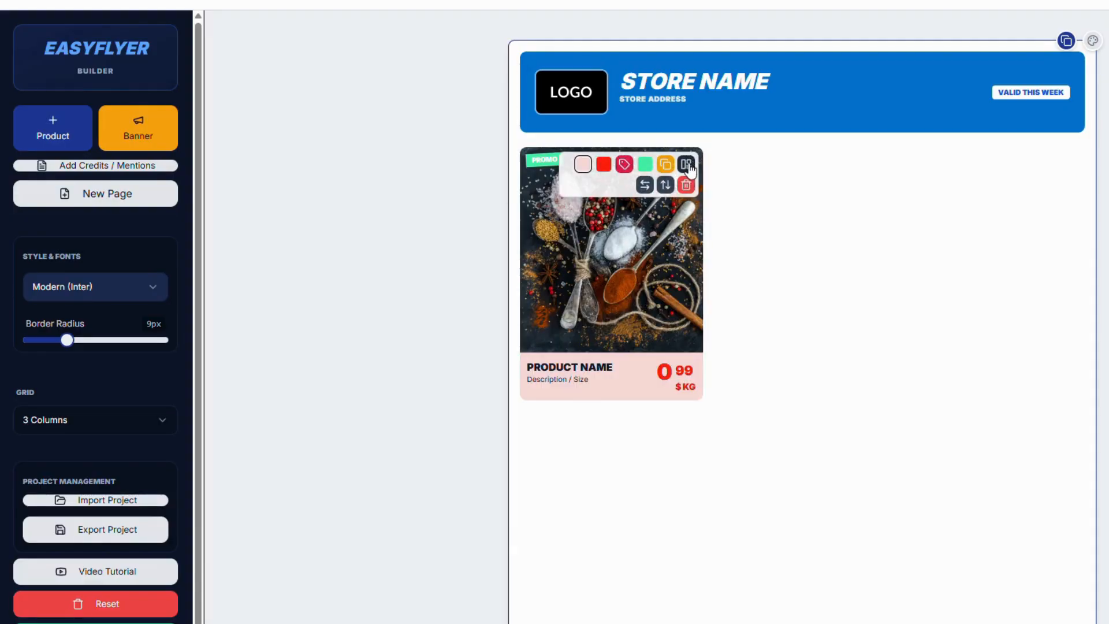
pyautogui.click(687, 166)
pyautogui.click(687, 166)
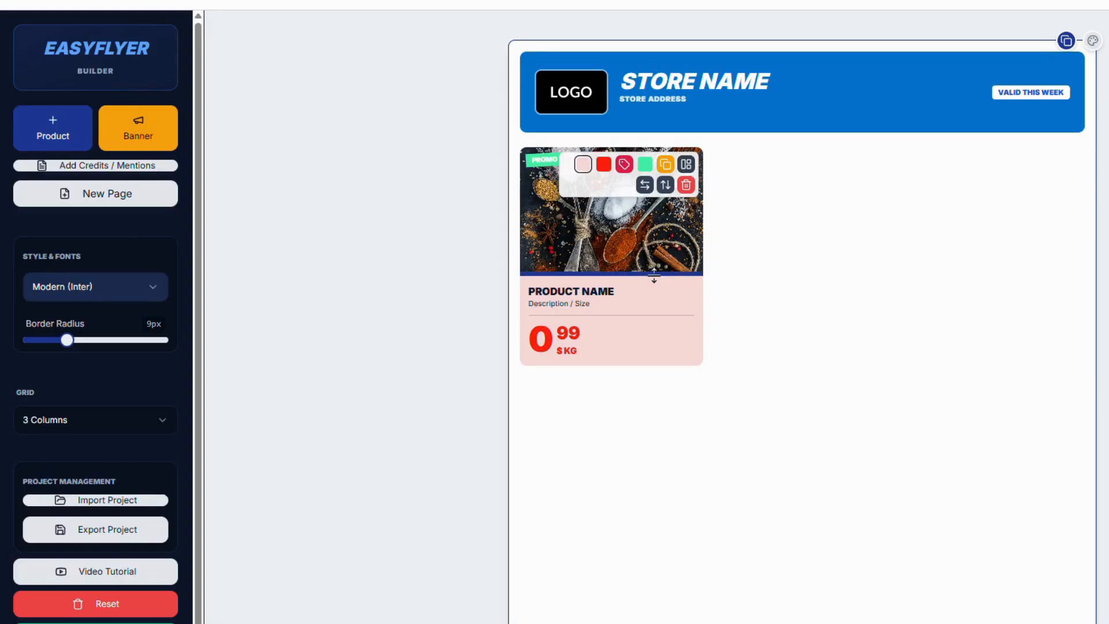
pyautogui.moveTo(654, 275); pyautogui.dragTo(654, 278)
# Try the overlay layout with the price and name boxes moved over the picture, and return the card to the stacked layout
pyautogui.click(686, 165)
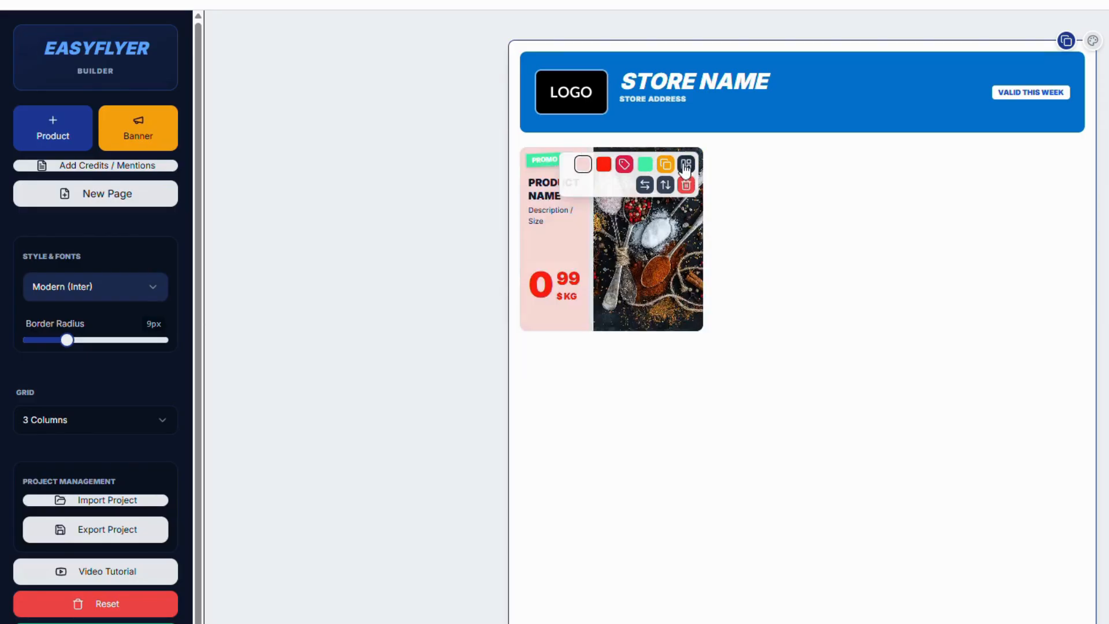
pyautogui.click(685, 165)
pyautogui.click(685, 166)
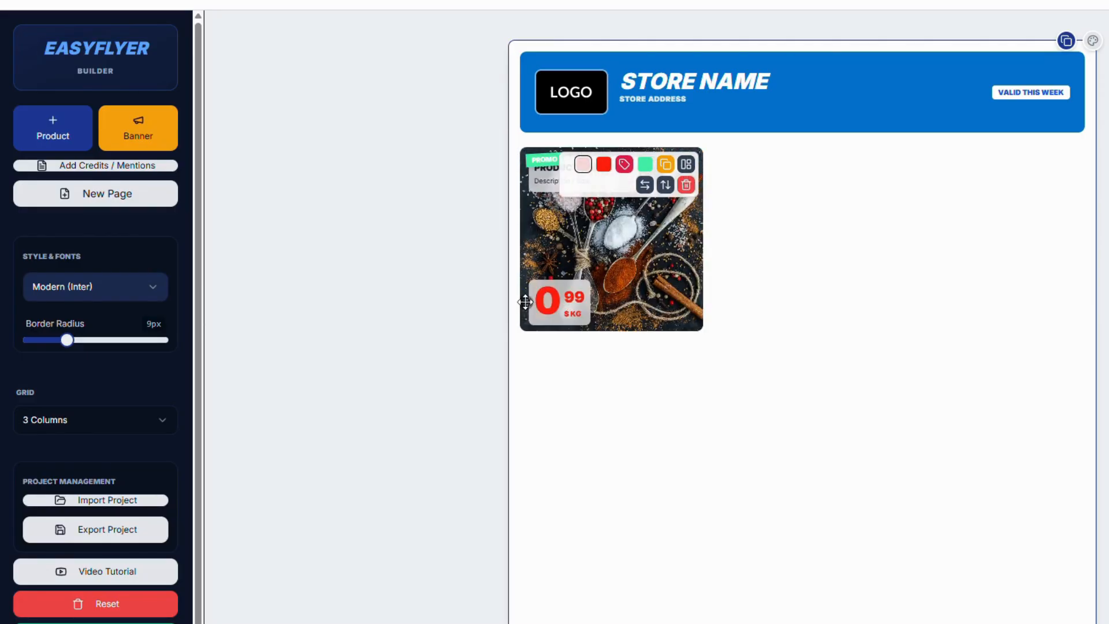
pyautogui.moveTo(527, 301); pyautogui.dragTo(596, 295)
pyautogui.moveTo(532, 174); pyautogui.dragTo(546, 240)
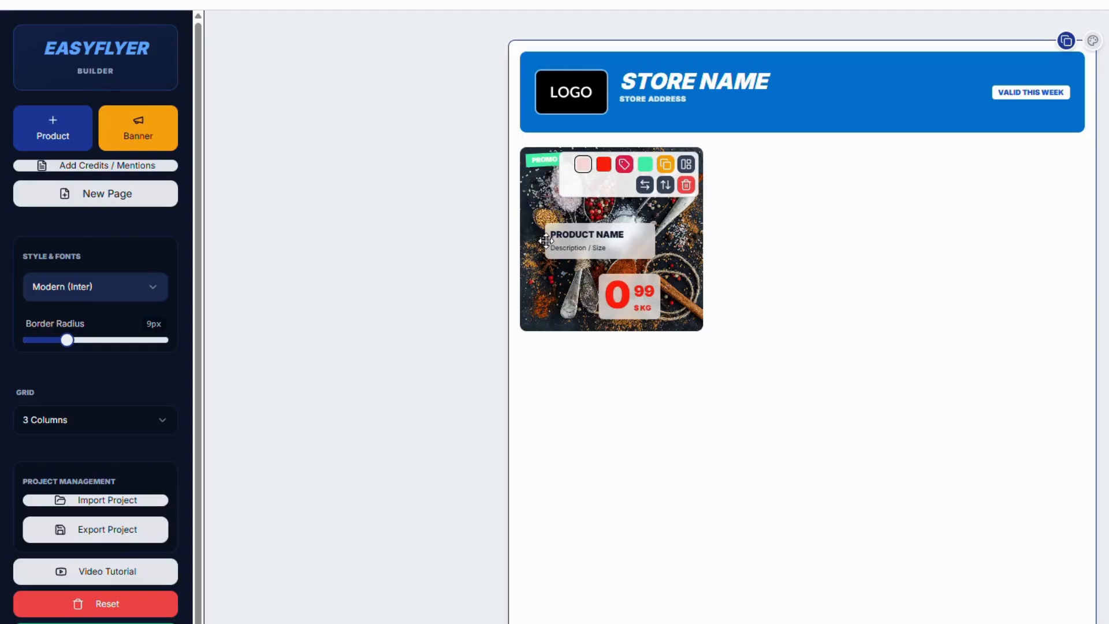
pyautogui.click(686, 164)
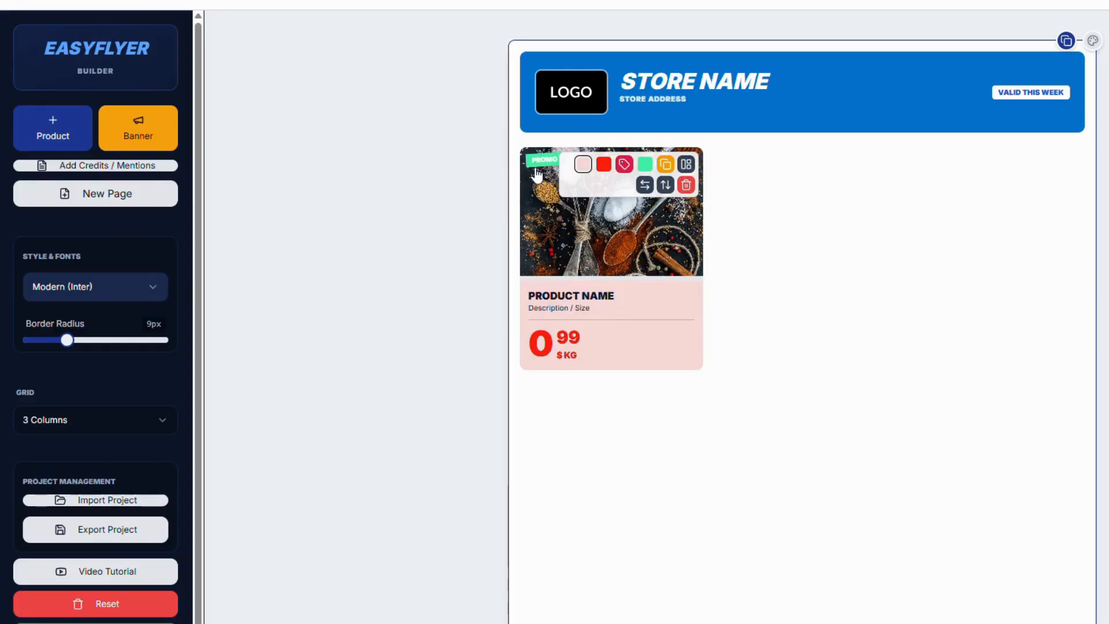
# Toggle the product card's badge off and back on, and change its text to "Made in Canada"
pyautogui.click(623, 166)
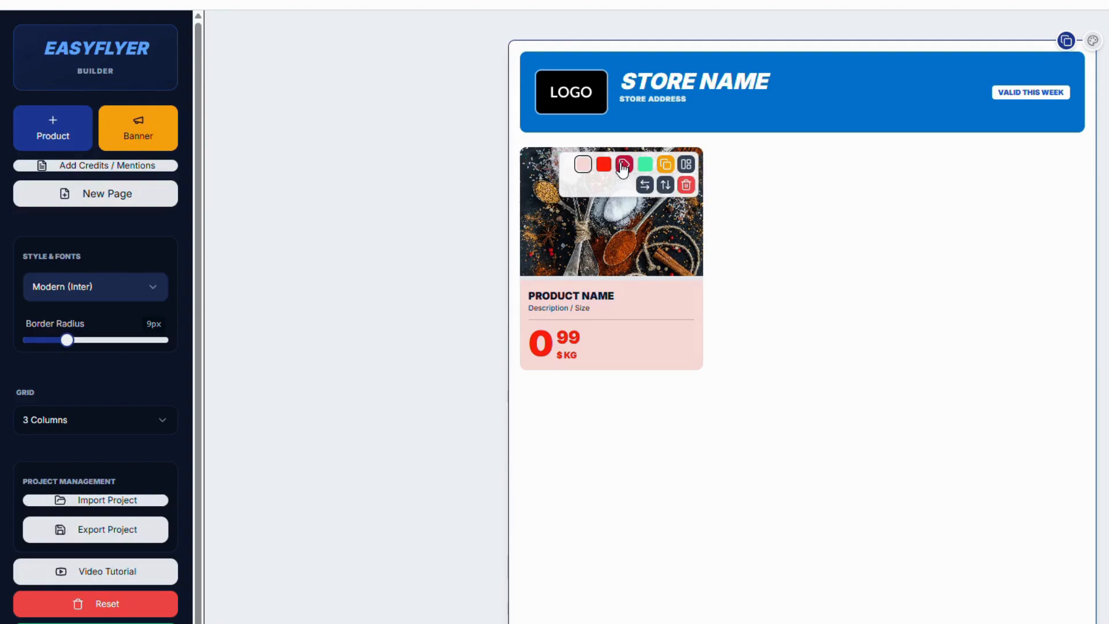
pyautogui.click(623, 166)
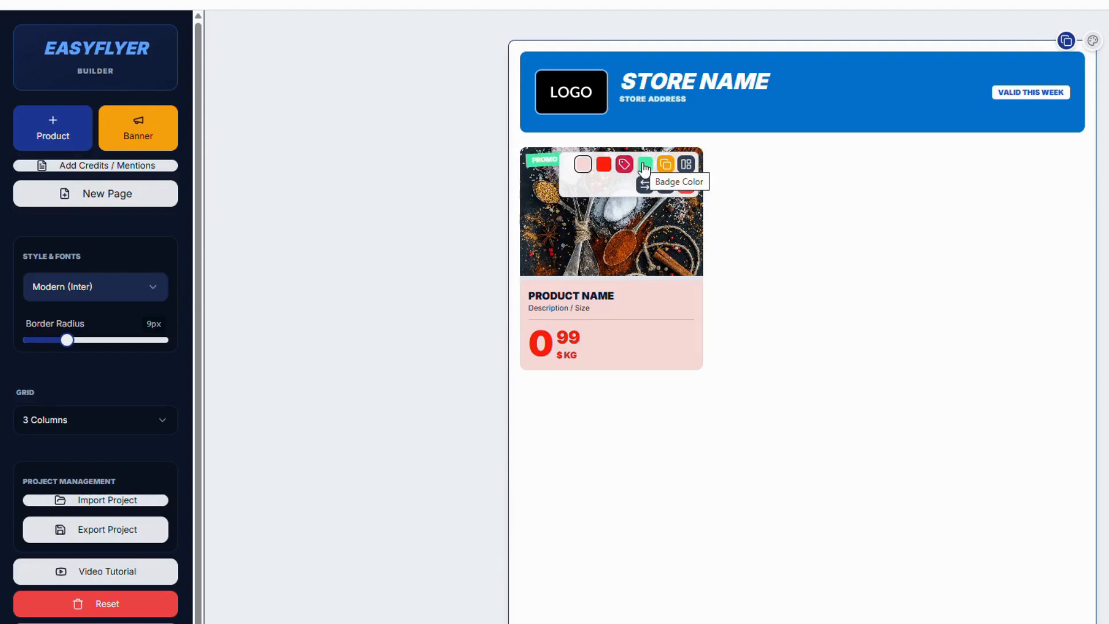
pyautogui.click(551, 160)
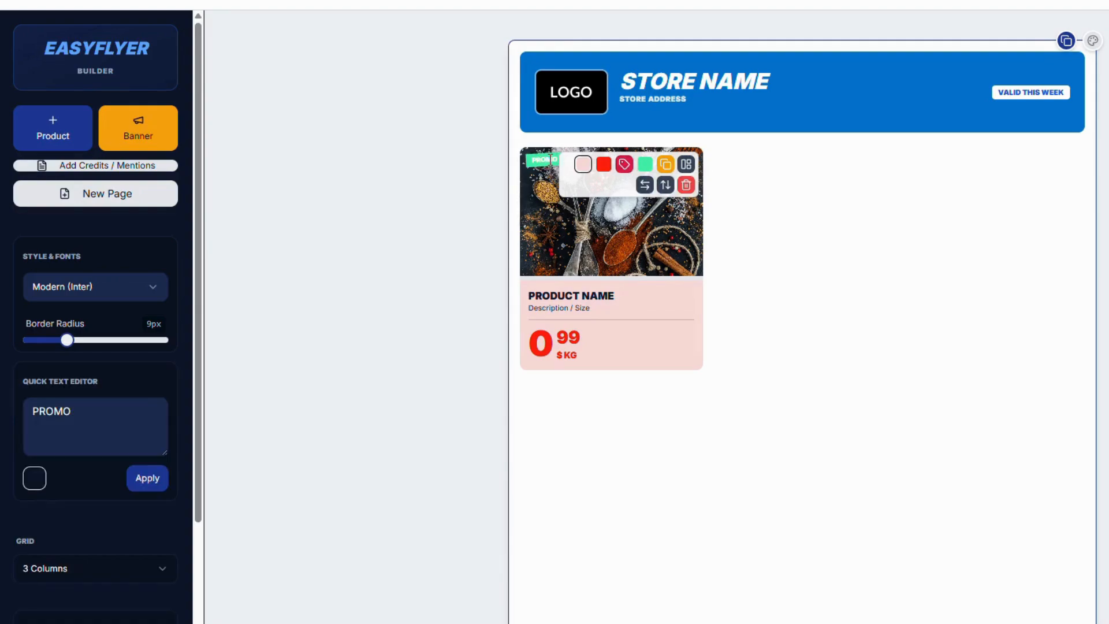
pyautogui.doubleClick(77, 410)
pyautogui.write('Made')
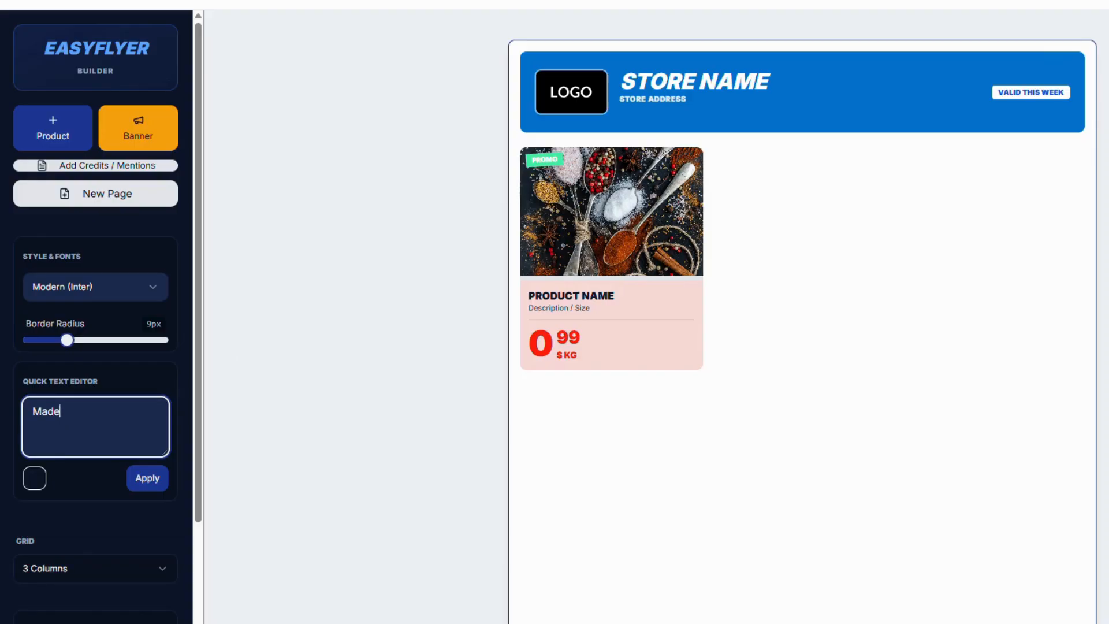
pyautogui.write(' in Canada')
pyautogui.click(149, 480)
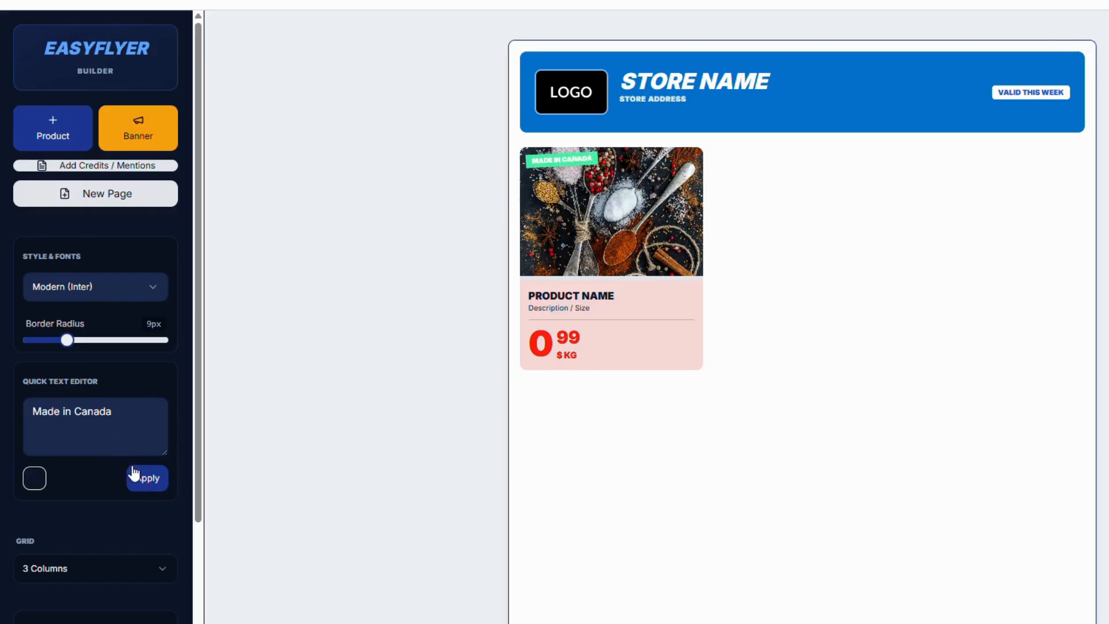
# Change the product card's name text to "This is a test"
pyautogui.moveTo(546, 170)
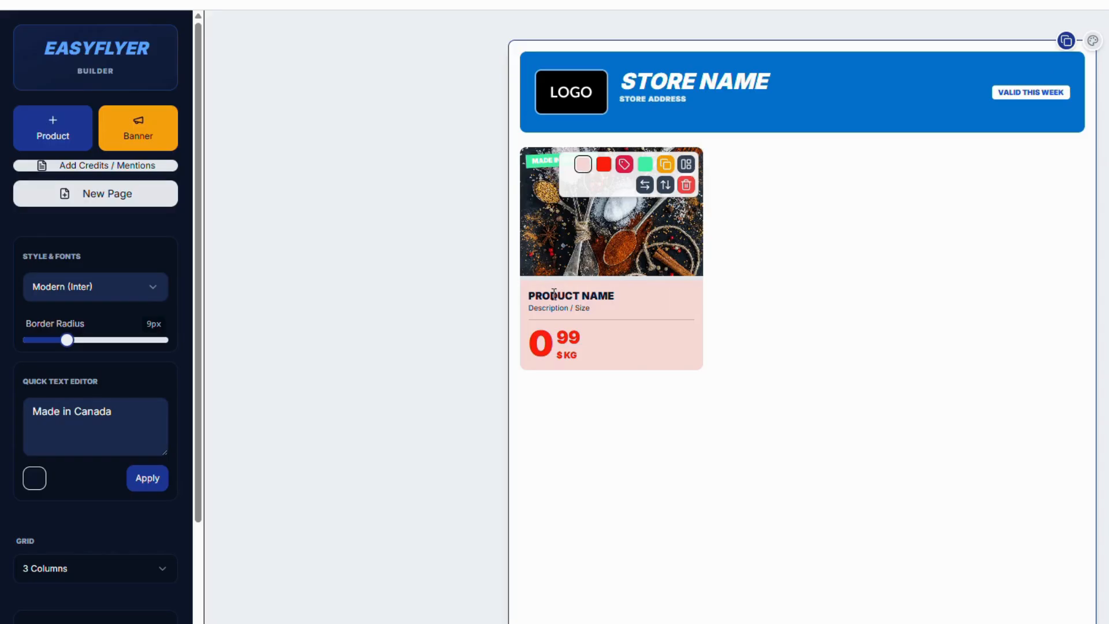
pyautogui.click(608, 297)
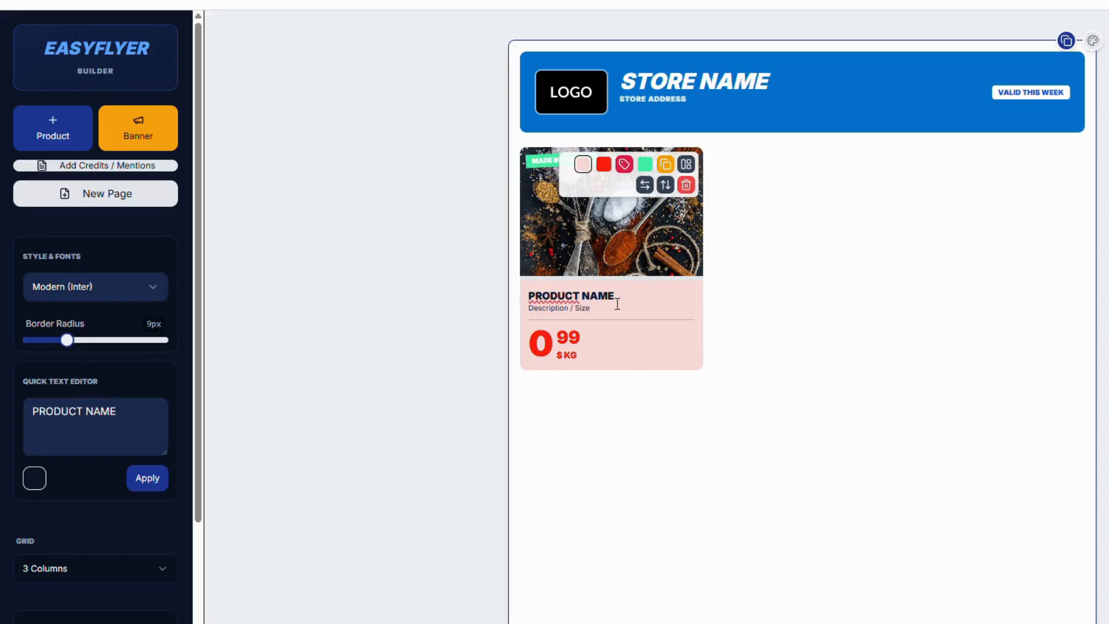
pyautogui.click(118, 398)
pyautogui.hotkey('ctrl', 'a')
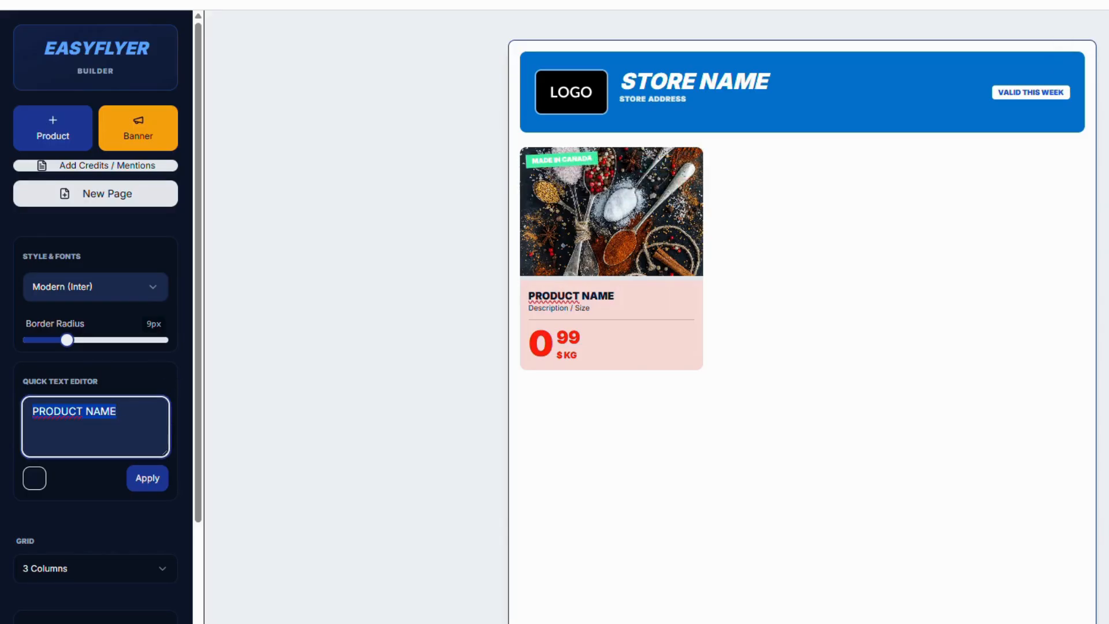
pyautogui.write('This is a test')
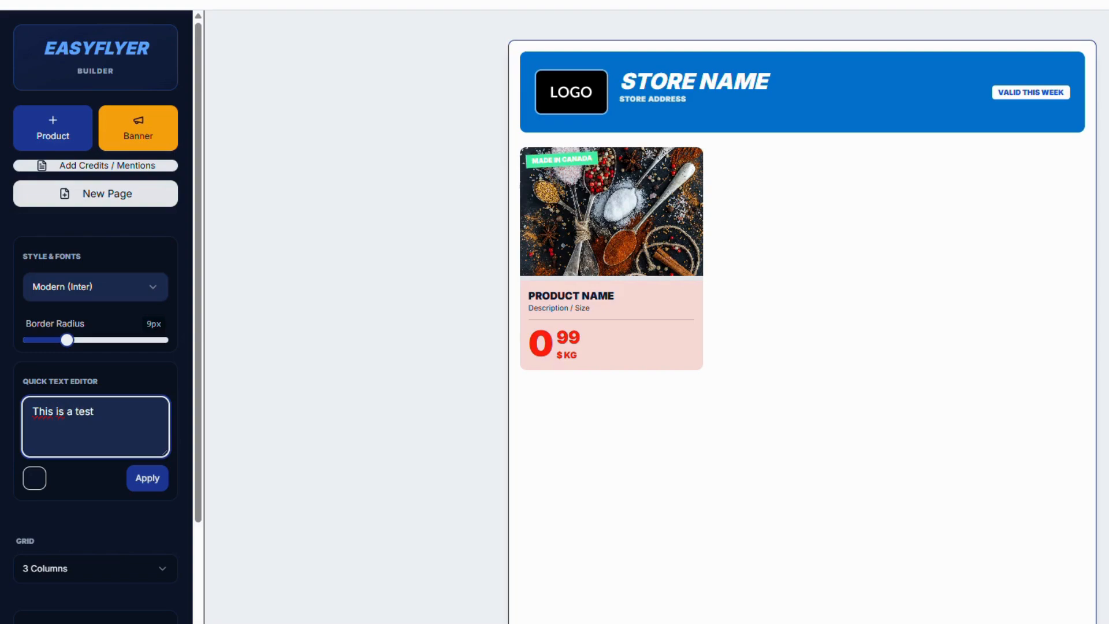
pyautogui.click(148, 478)
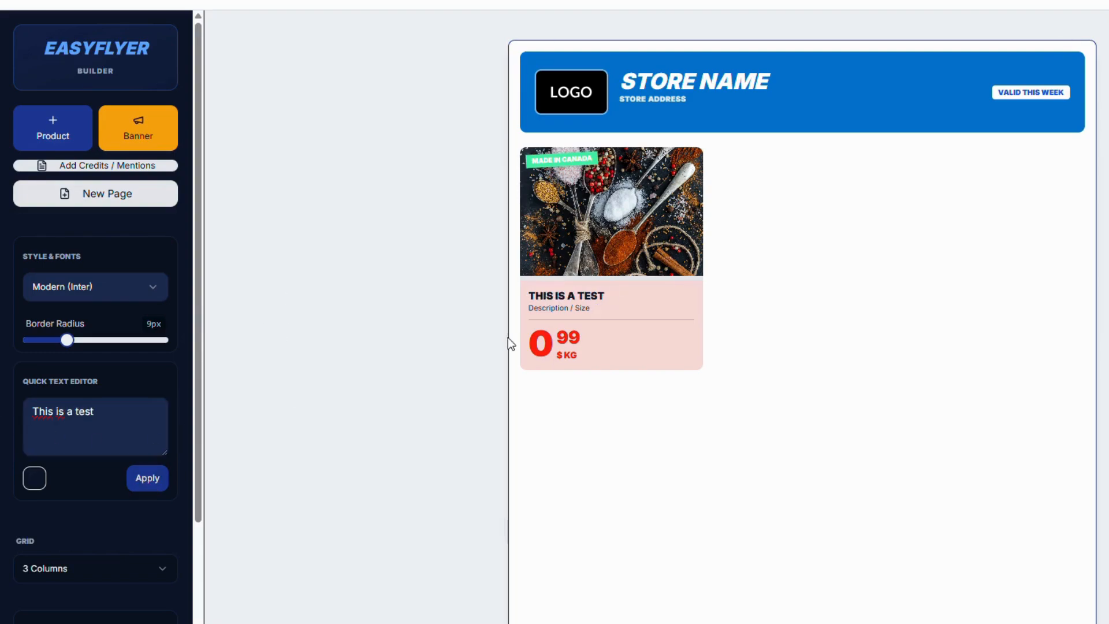
# Set the product card's price to 2 with 96 as the decimal part
pyautogui.click(546, 344)
pyautogui.doubleClick(32, 412)
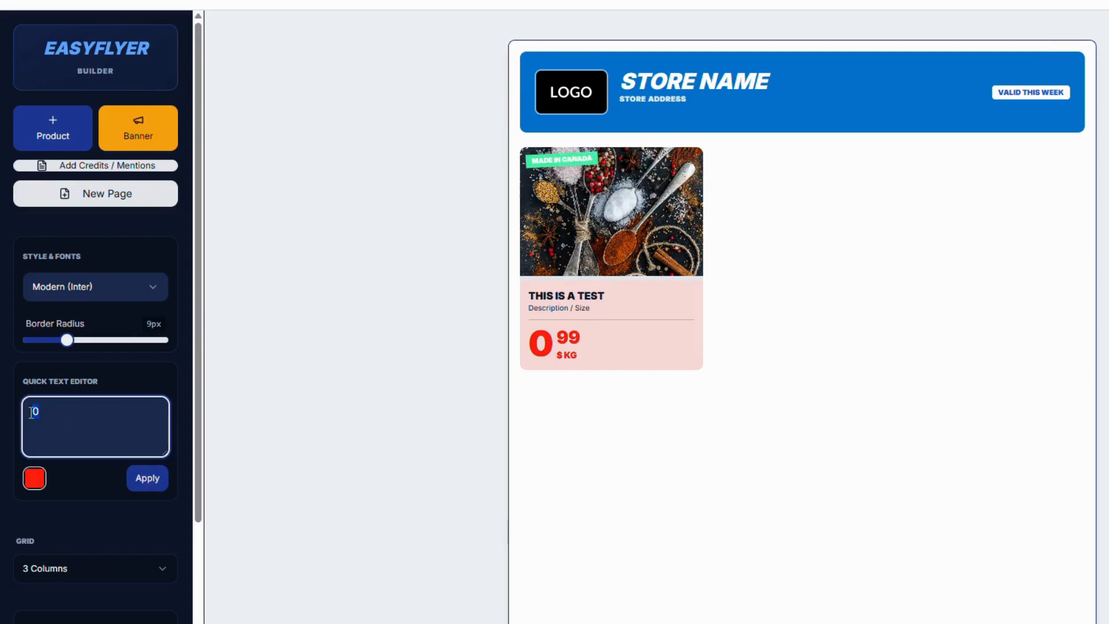
pyautogui.click(147, 478)
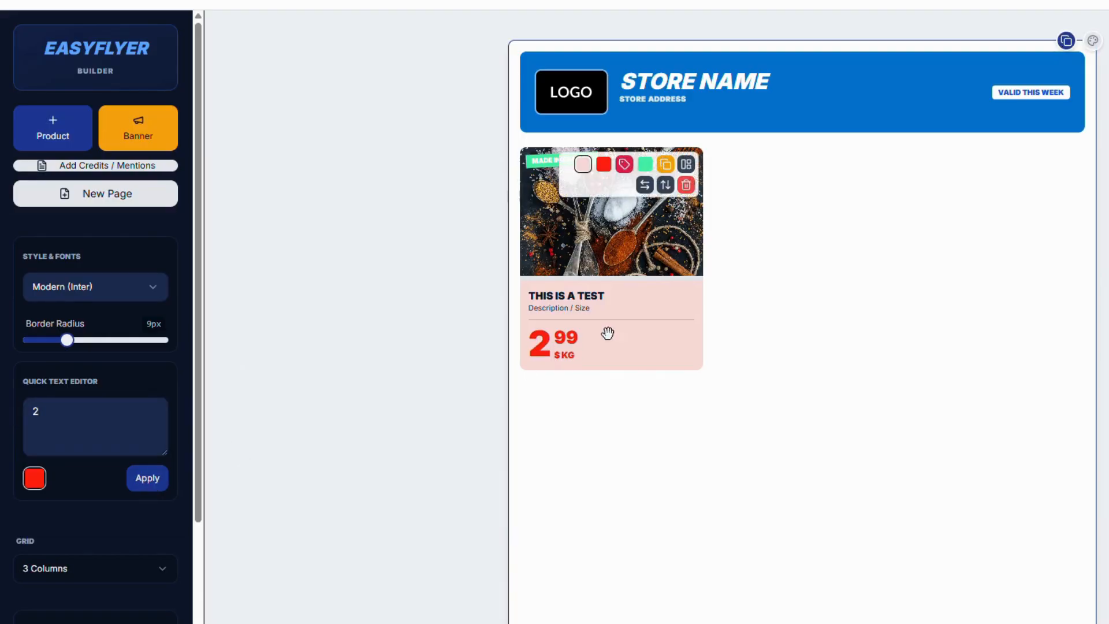
pyautogui.click(571, 340)
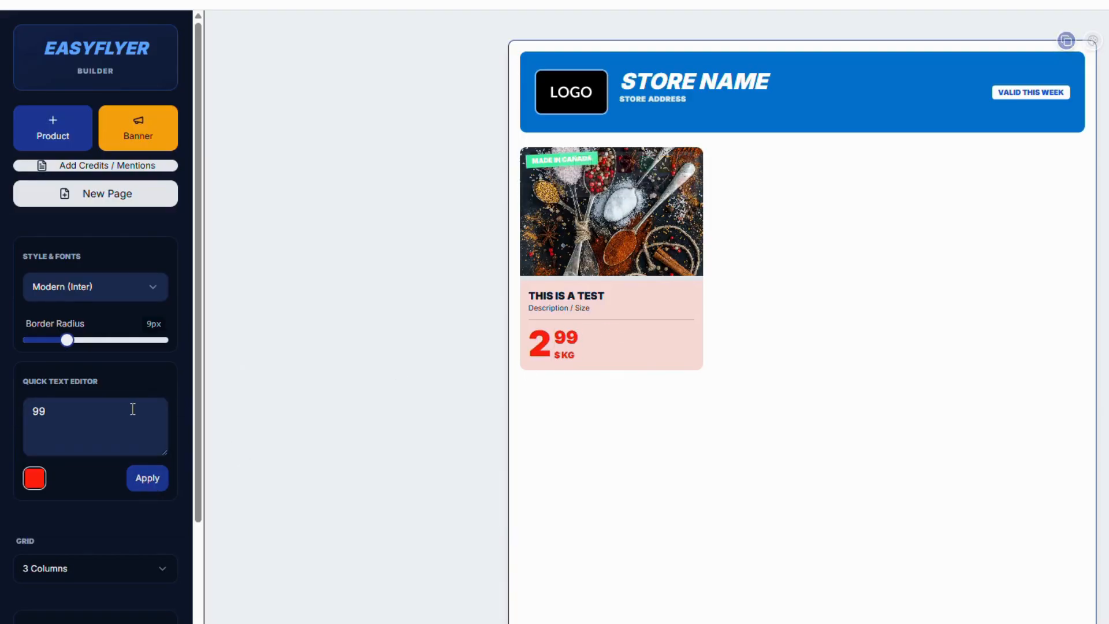
pyautogui.doubleClick(39, 411)
pyautogui.press('BackSpace')
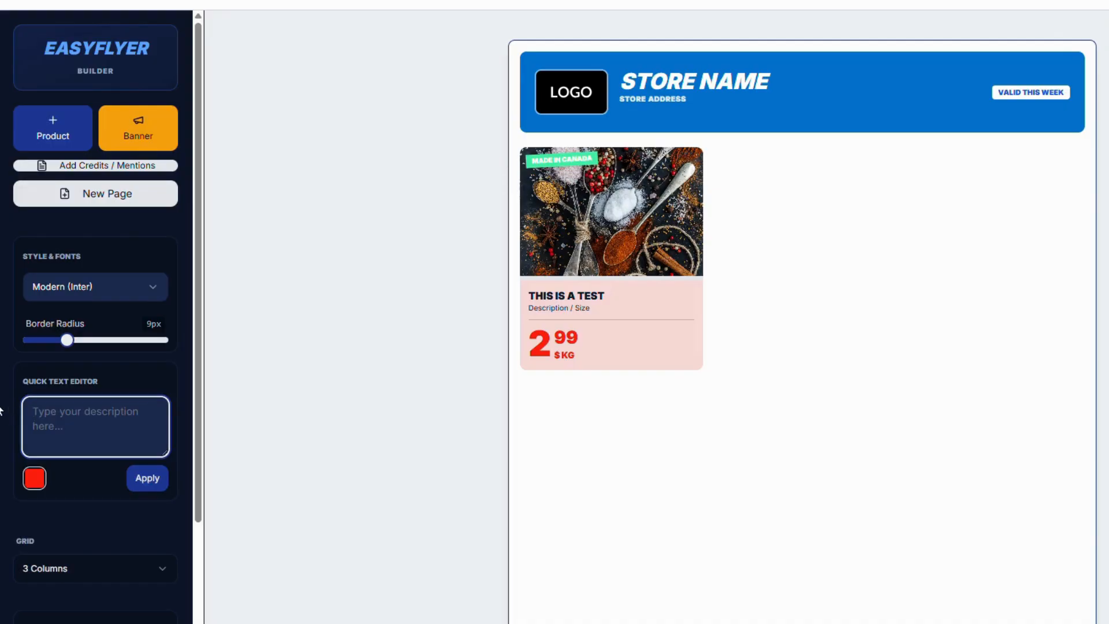
pyautogui.click(147, 483)
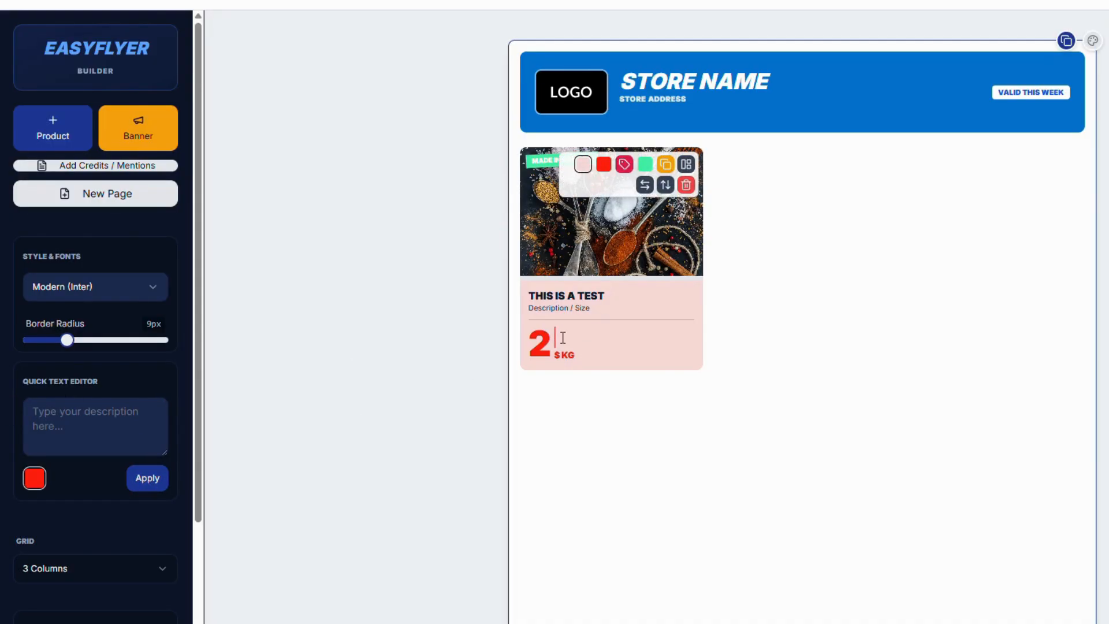
pyautogui.click(34, 410)
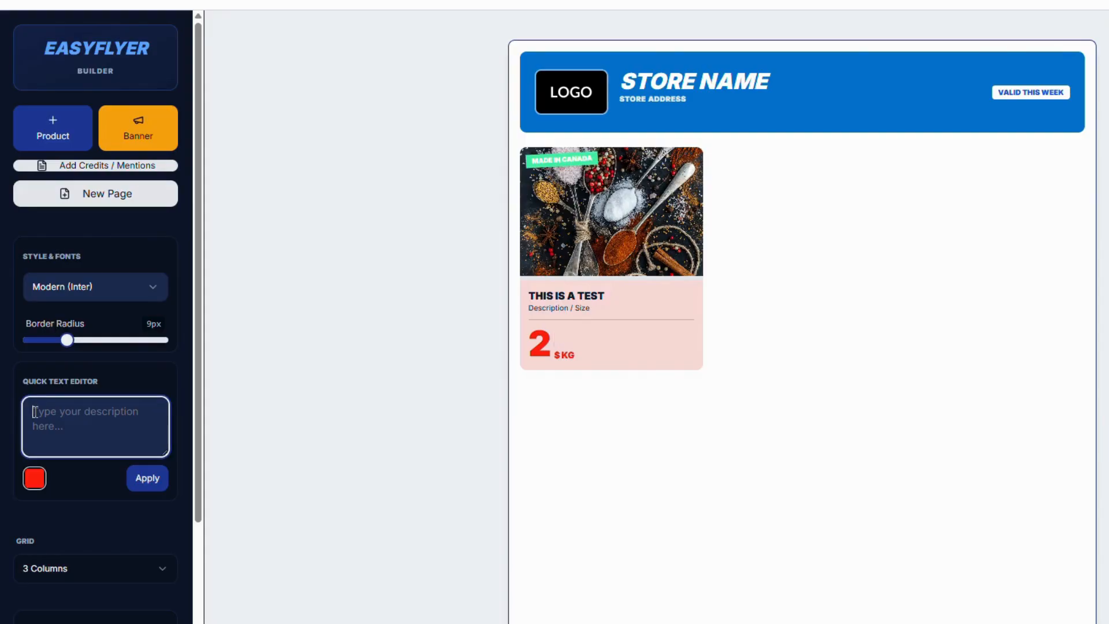
pyautogui.write('96')
pyautogui.click(148, 478)
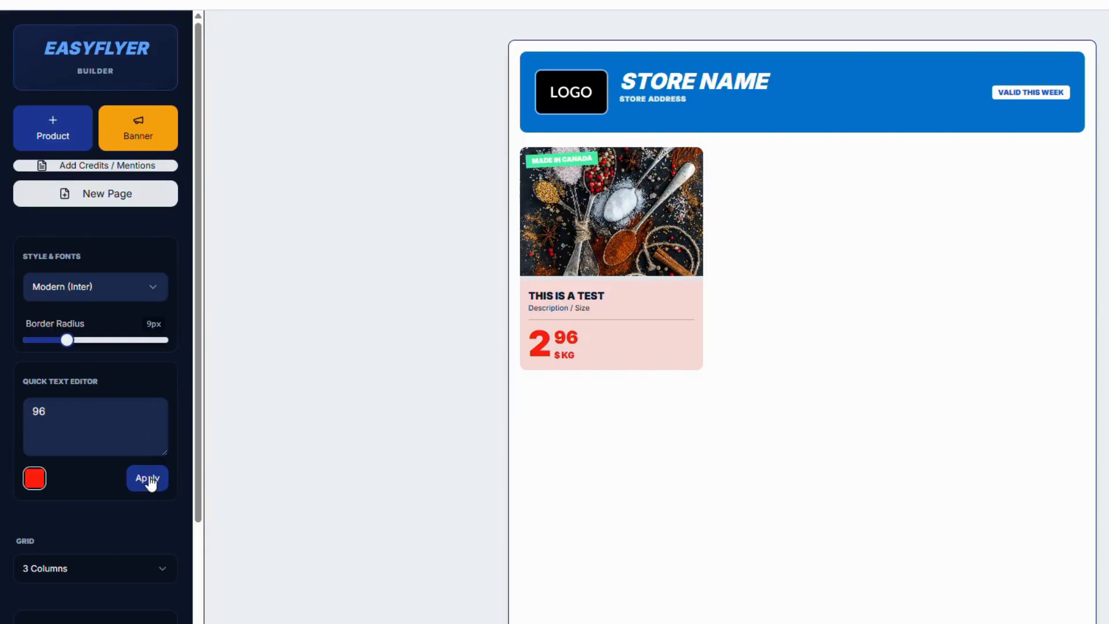
# Change the product card's price unit text to "/KG" and duplicate the card
pyautogui.click(570, 355)
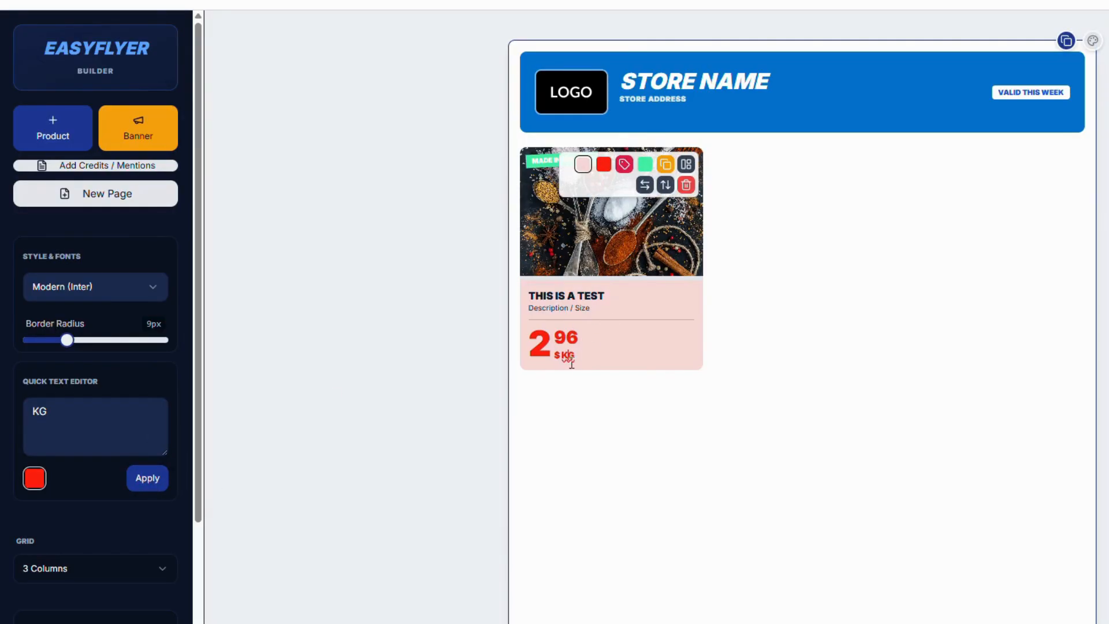
pyautogui.click(33, 410)
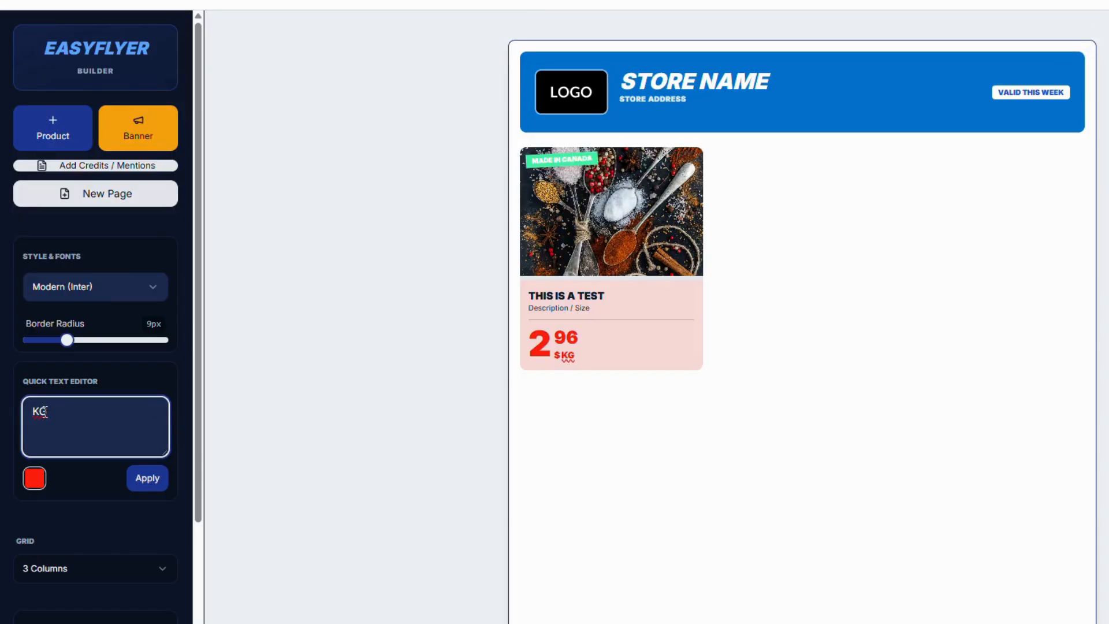
pyautogui.write('/')
pyautogui.click(146, 482)
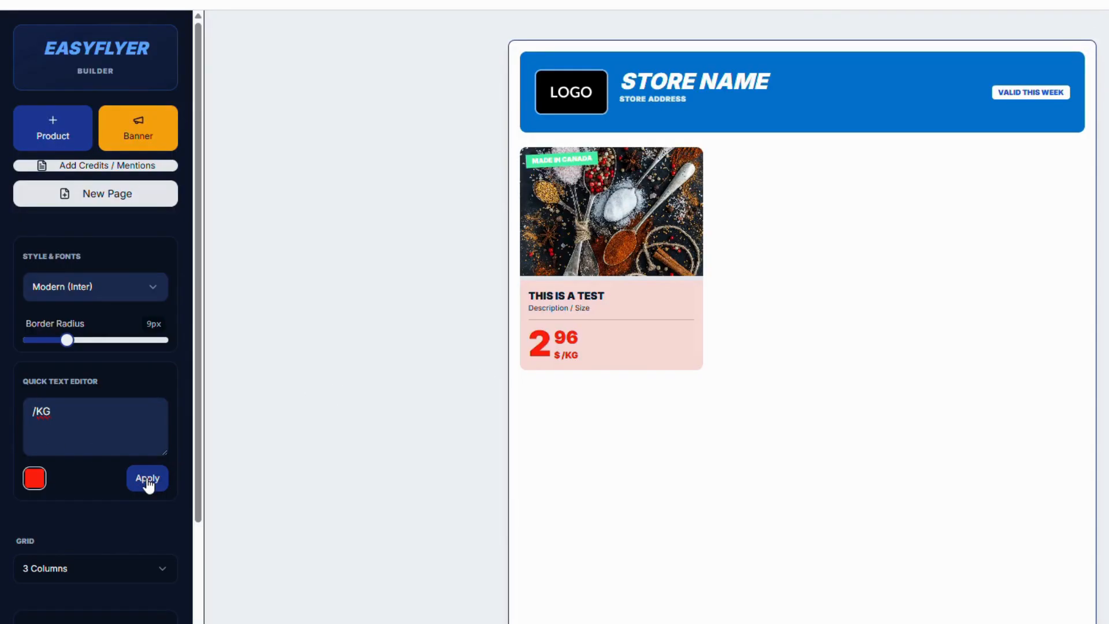
pyautogui.moveTo(683, 220)
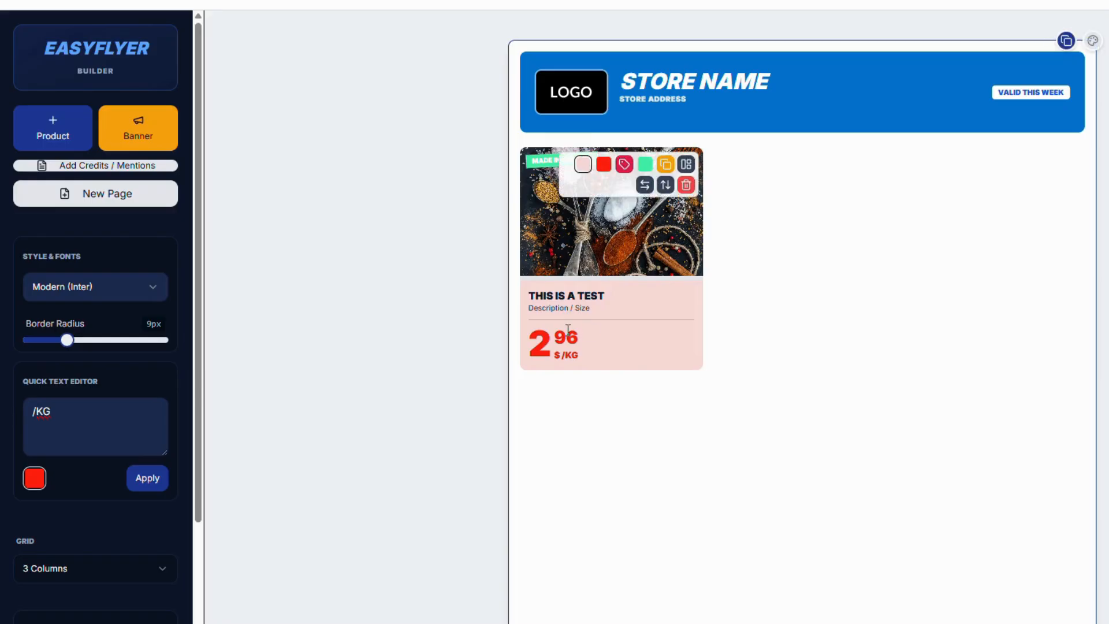
pyautogui.click(665, 164)
# Replace the dollar sign beside the first card's price unit with "Euro"
pyautogui.moveTo(567, 330)
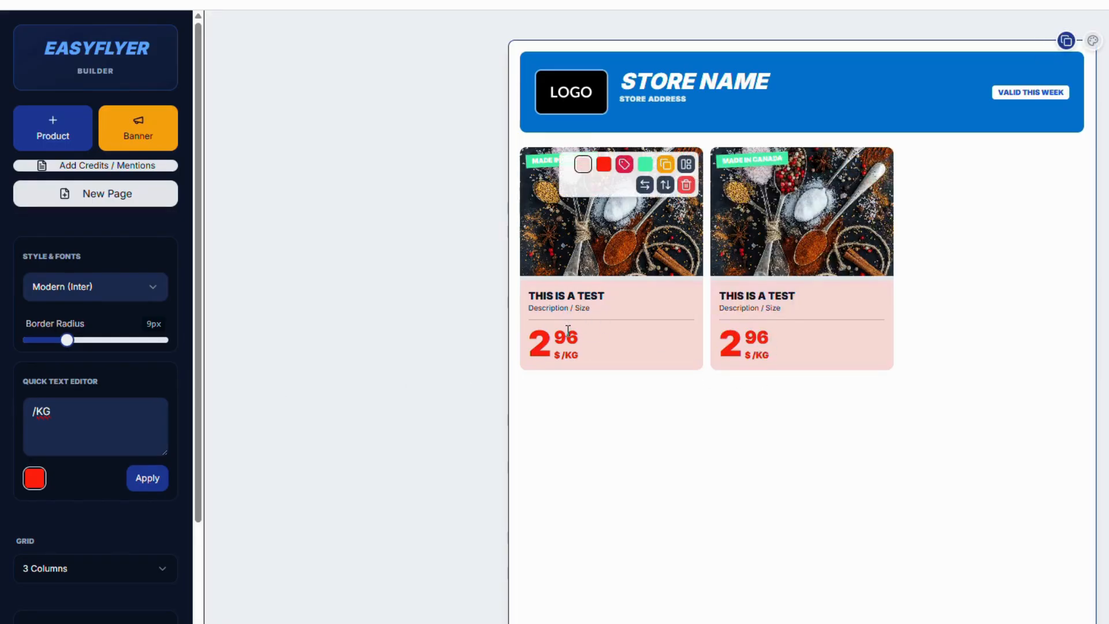
pyautogui.click(559, 355)
pyautogui.moveTo(33, 428); pyautogui.dragTo(13, 415)
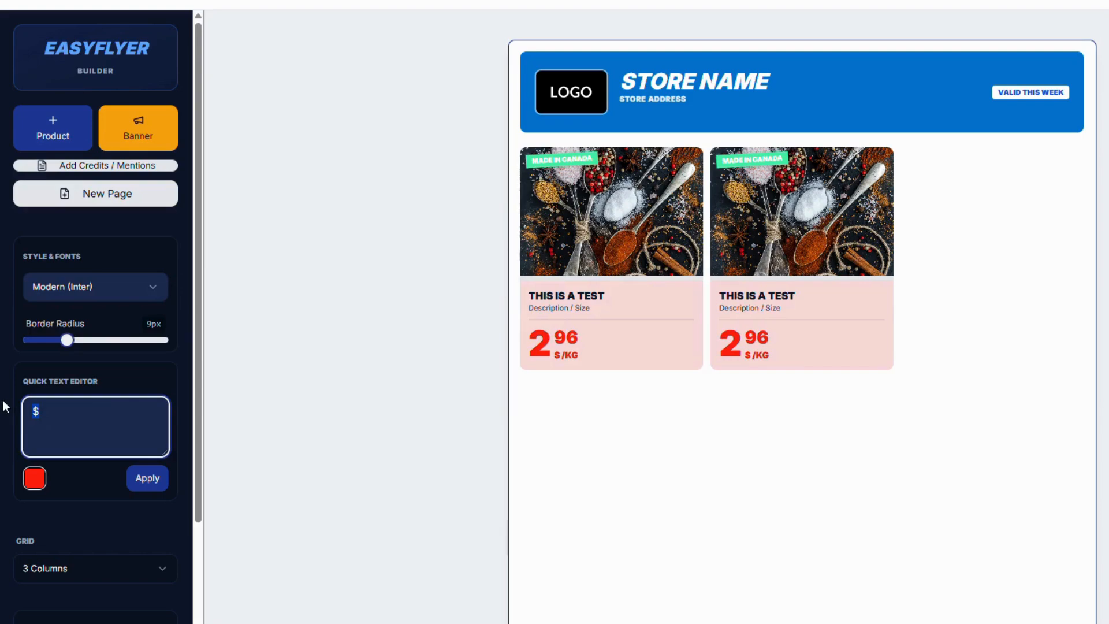
pyautogui.write('Euro')
pyautogui.click(148, 485)
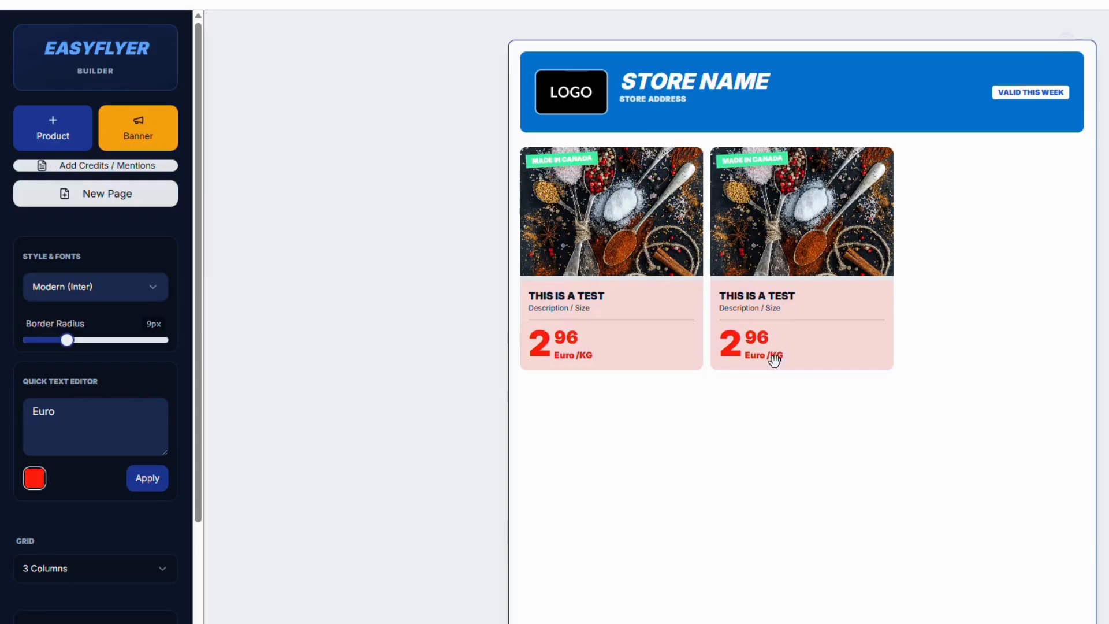
# Try the overlay layout on the second card, lowering its name and price boxes and narrowing the name box, and return it to the stacked layout
pyautogui.moveTo(775, 362)
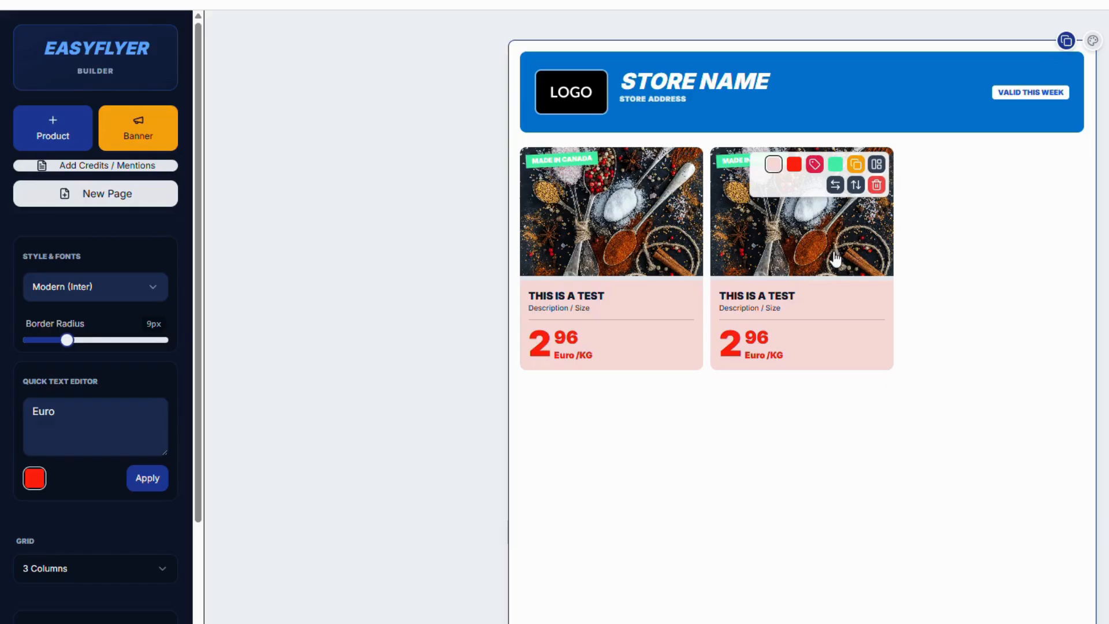
pyautogui.click(876, 165)
pyautogui.click(876, 165)
pyautogui.click(876, 166)
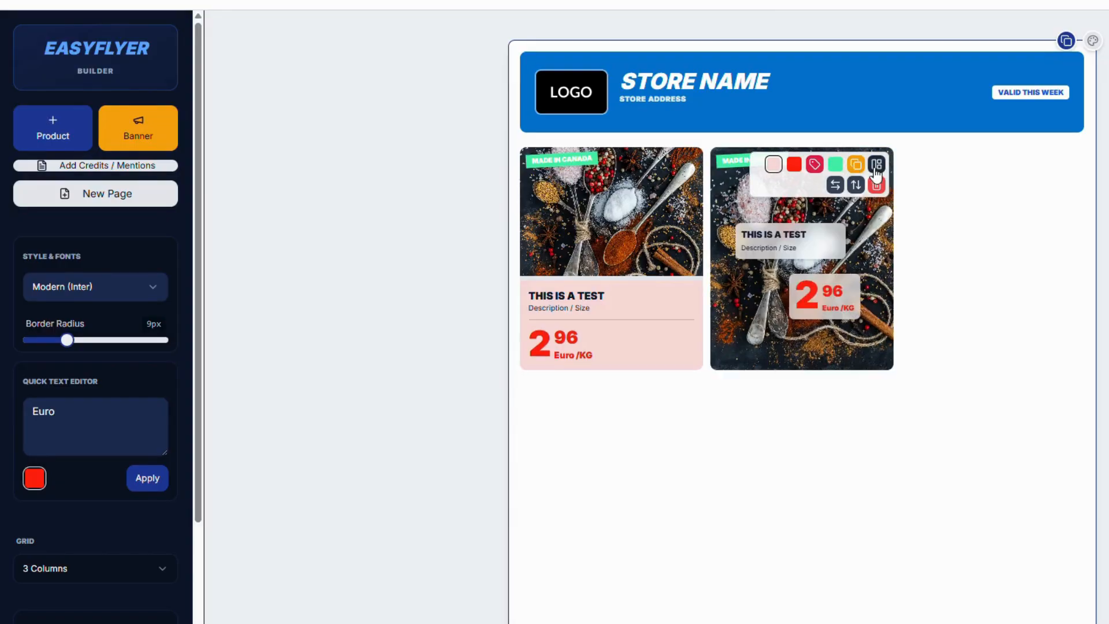
pyautogui.moveTo(737, 238); pyautogui.dragTo(742, 257)
pyautogui.moveTo(783, 302); pyautogui.dragTo(752, 345)
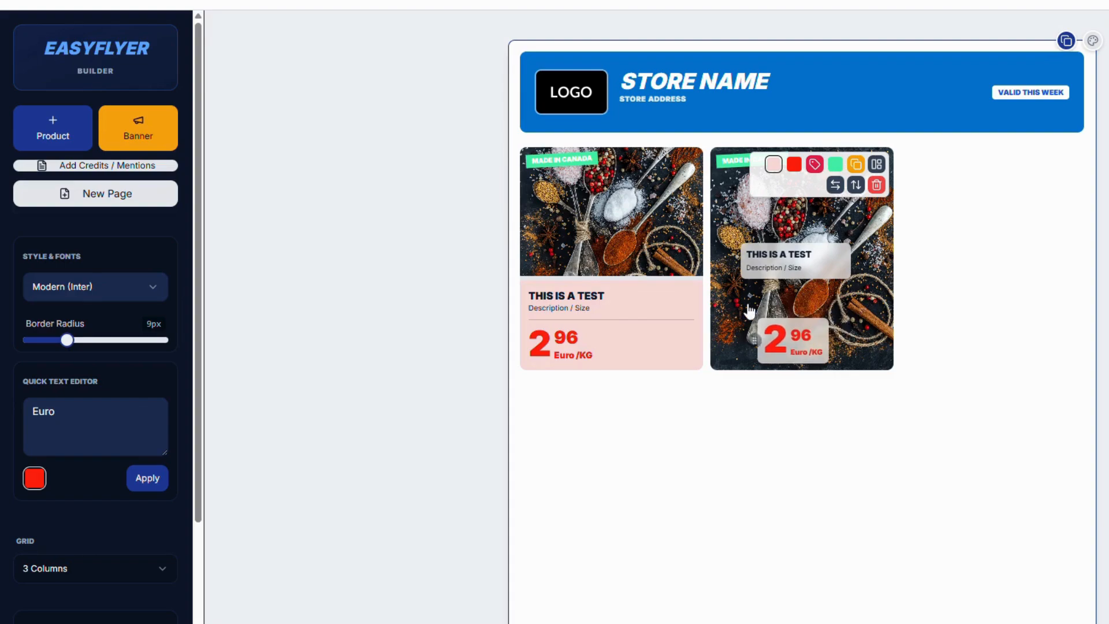
pyautogui.moveTo(746, 267); pyautogui.dragTo(762, 285)
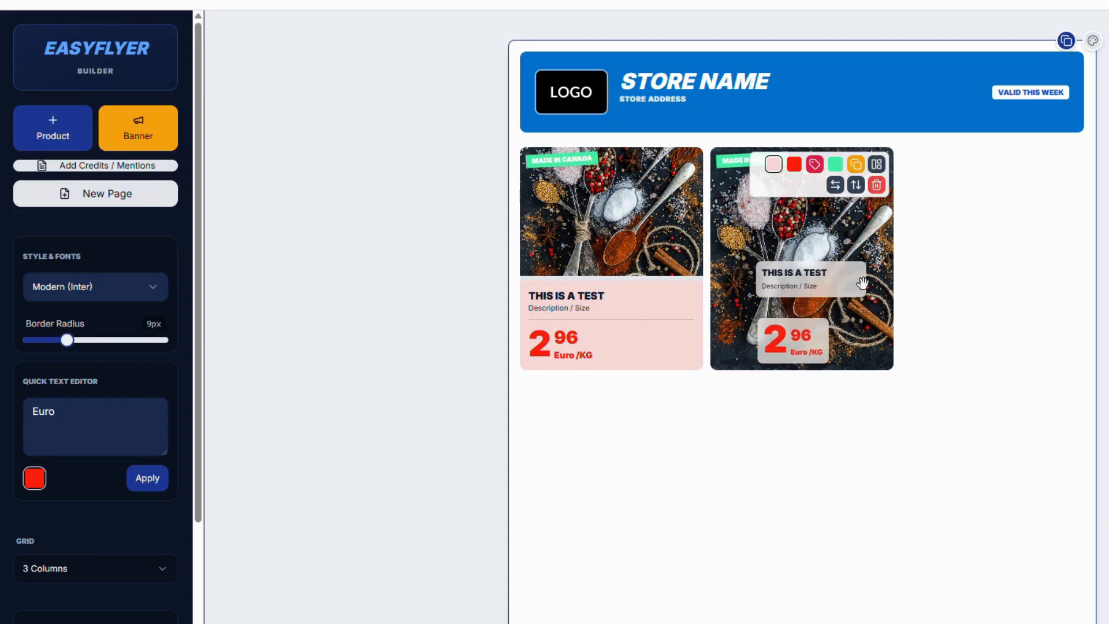
pyautogui.moveTo(864, 295); pyautogui.dragTo(840, 290)
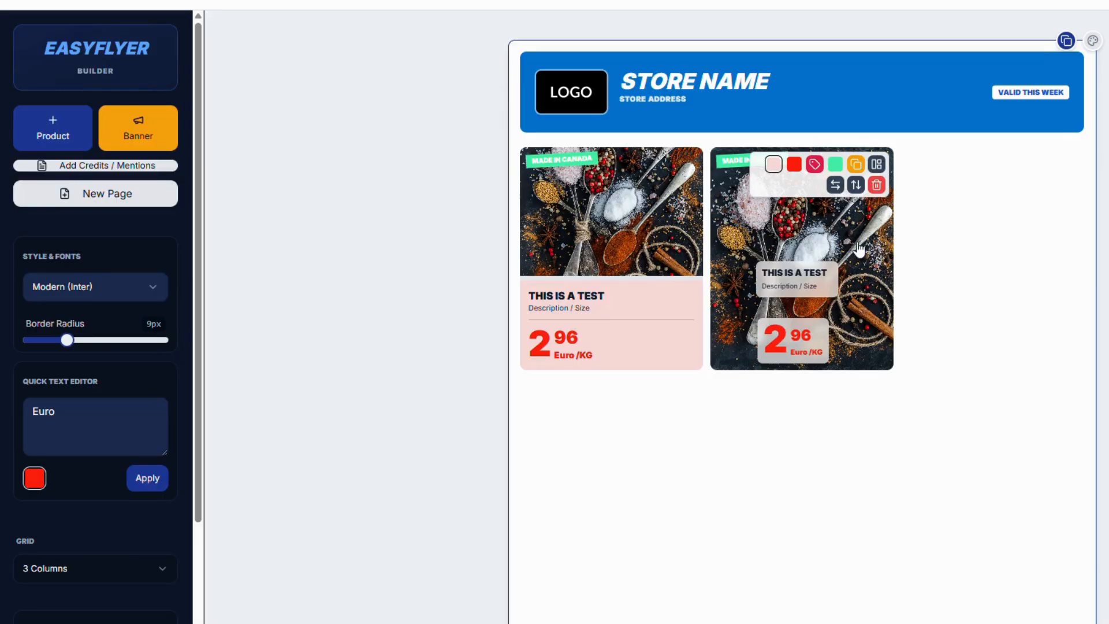
pyautogui.click(877, 168)
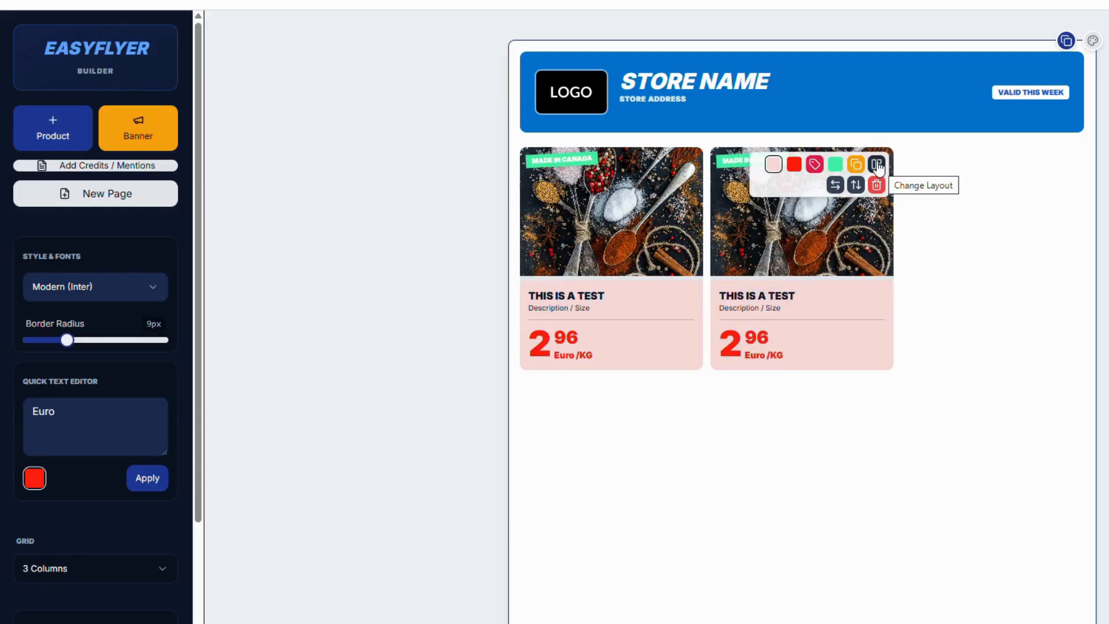
# Duplicate the second product card and switch the new third card to the side-by-side layout with the picture beside the text
pyautogui.click(855, 165)
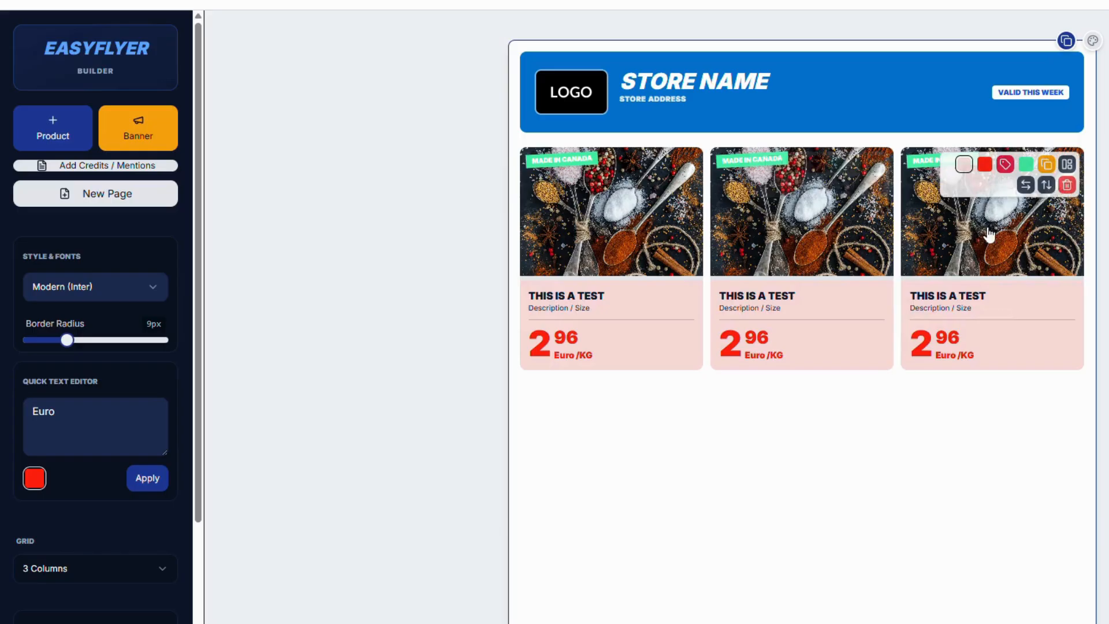
pyautogui.click(1067, 165)
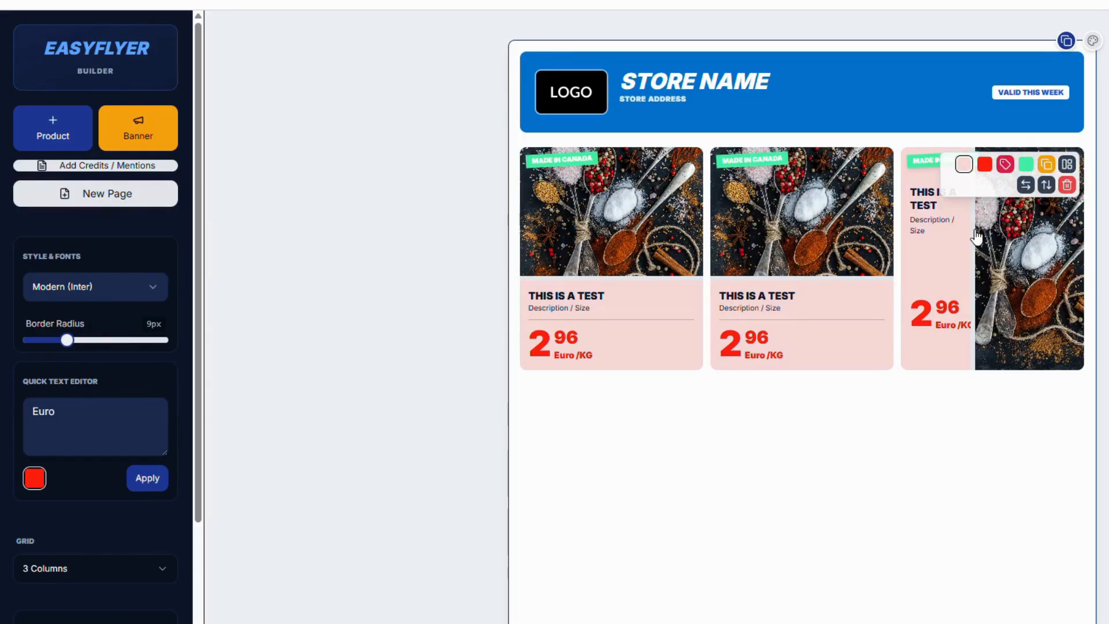